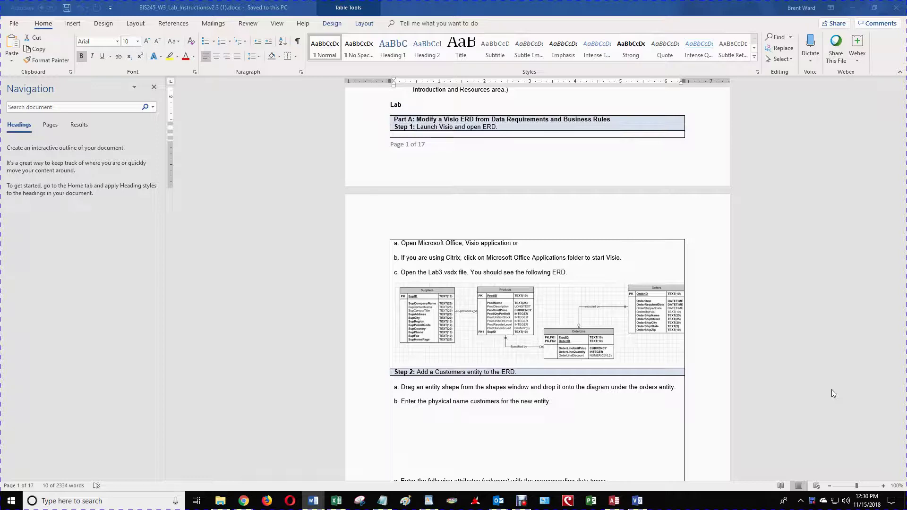
Step: Switch from the Word lab instructions to the Visio ERD drawing
click(637, 501)
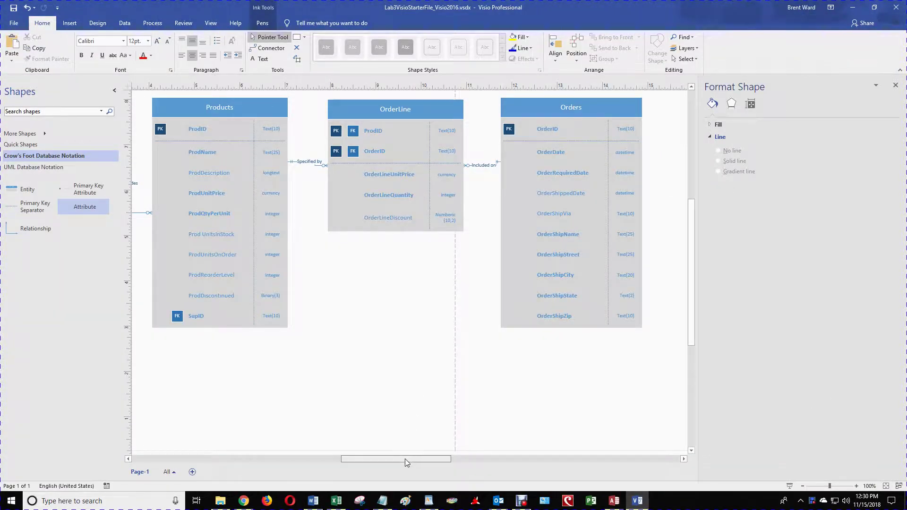
Step: Zoom out to about 63% to show all four tables, and drop a new Entity below OrderLine
drag(405, 458, 372, 458)
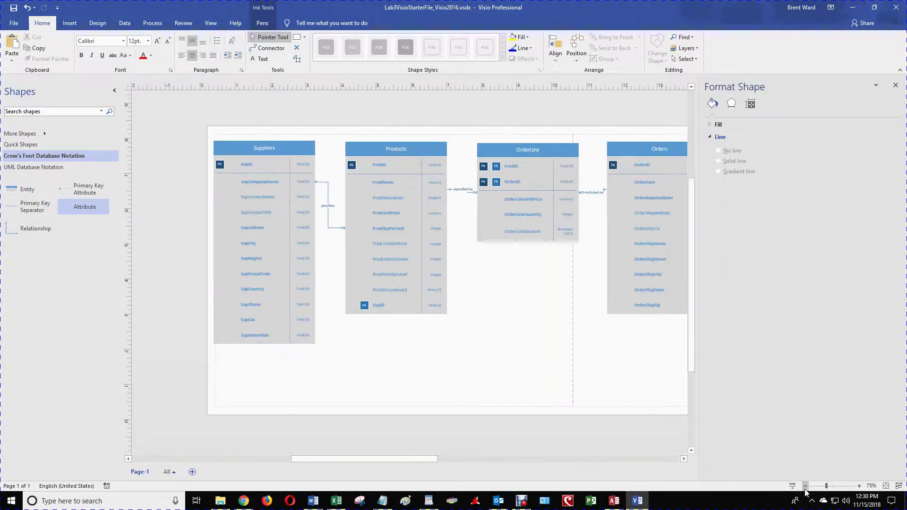
click(802, 486)
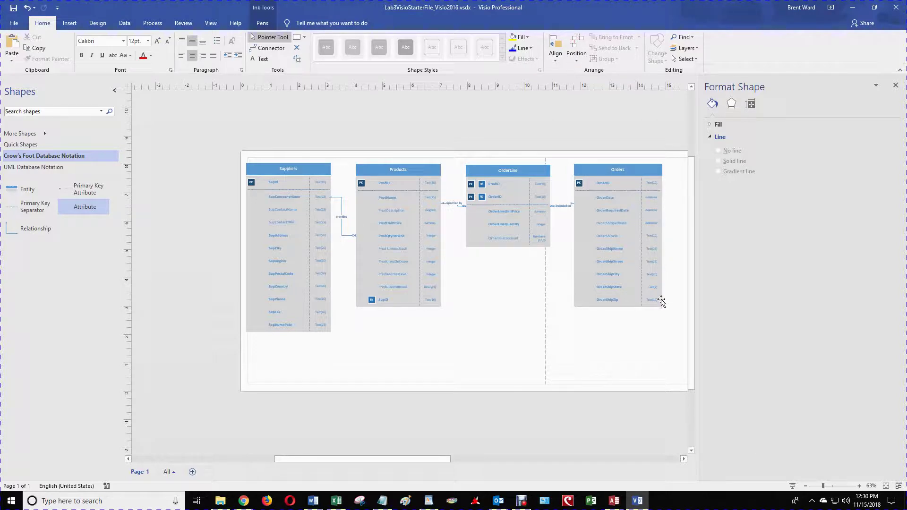
drag(21, 189, 496, 278)
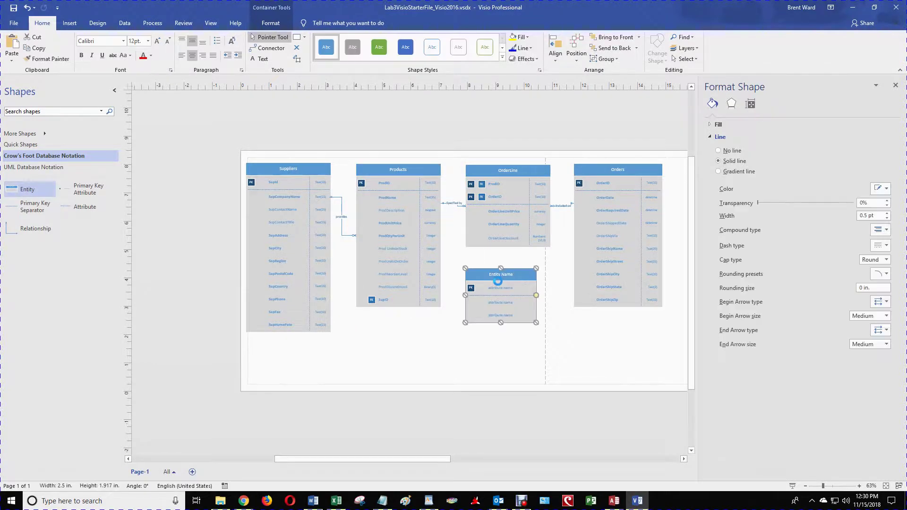
Step: Name the new entity Customers and its first attribute CustomerID
double_click(508, 276)
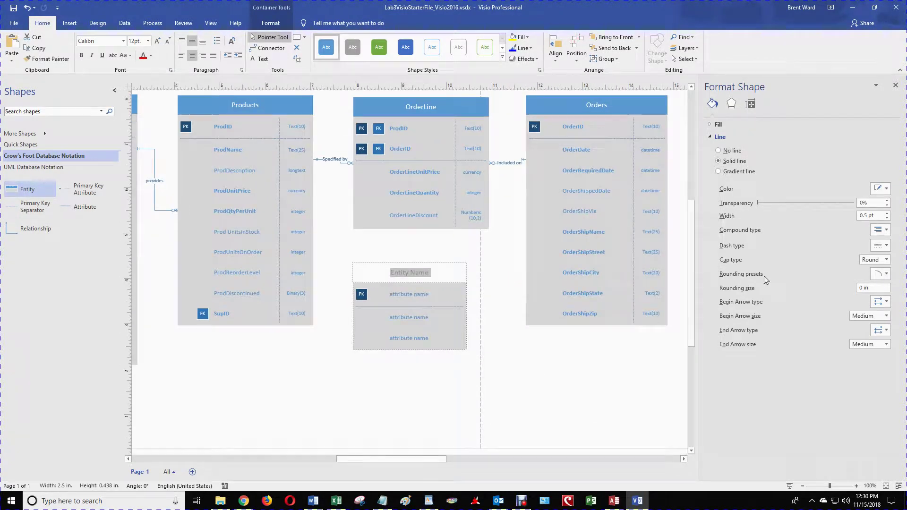
text(Customers)
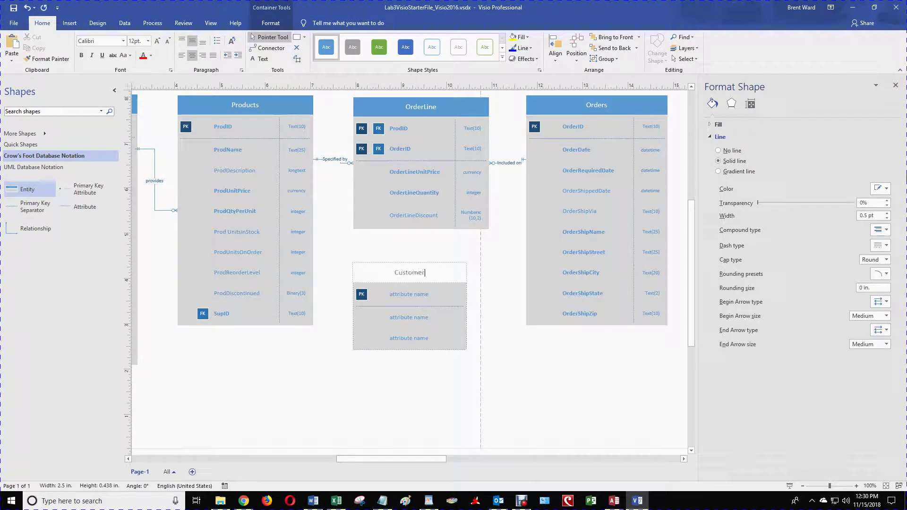
click(462, 391)
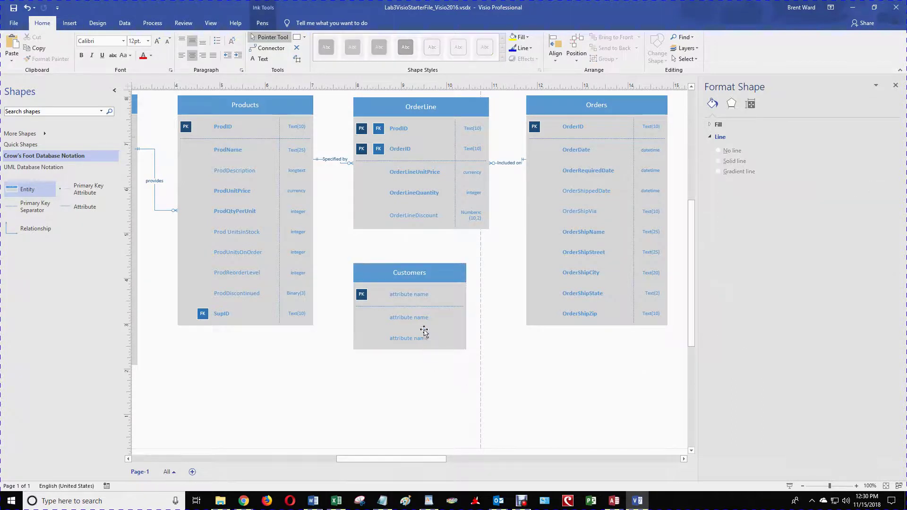
double_click(428, 296)
text(C)
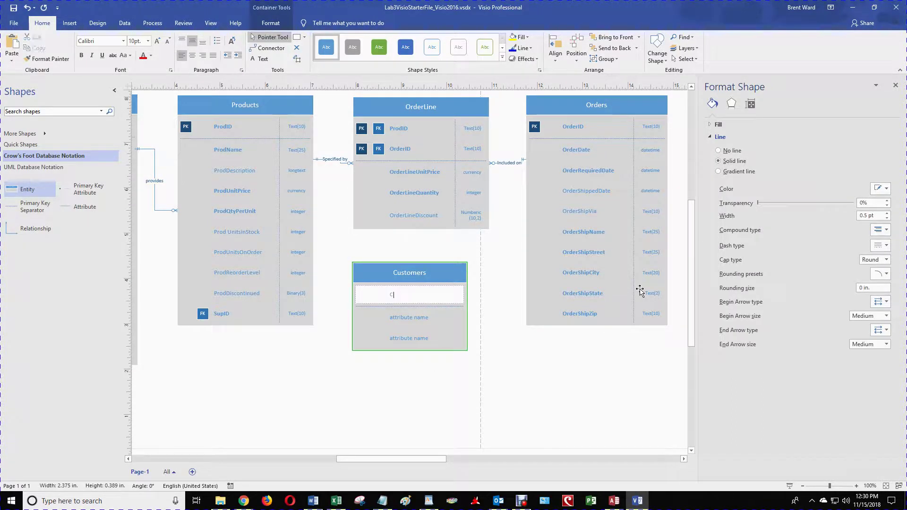
text(ustomerID)
click(424, 407)
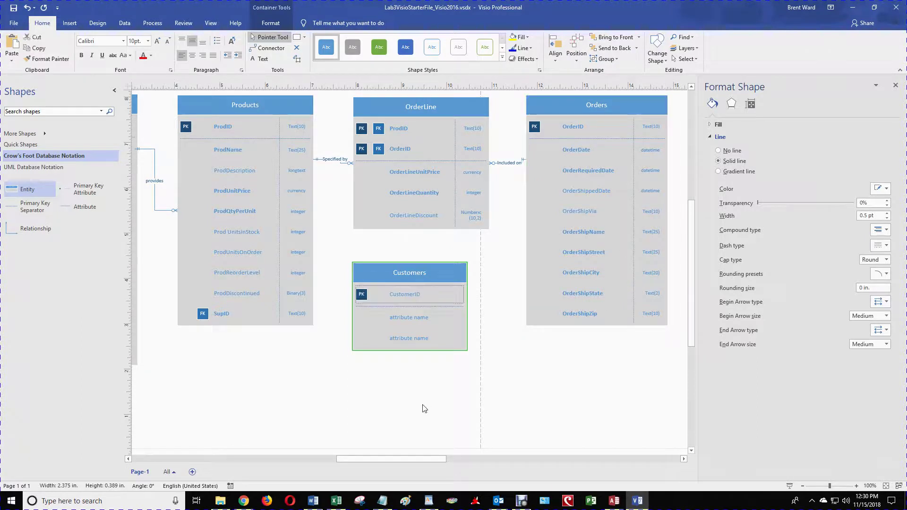
Step: Rename the next two attribute rows CustLastName and CustFirstname
click(418, 318)
double_click(422, 321)
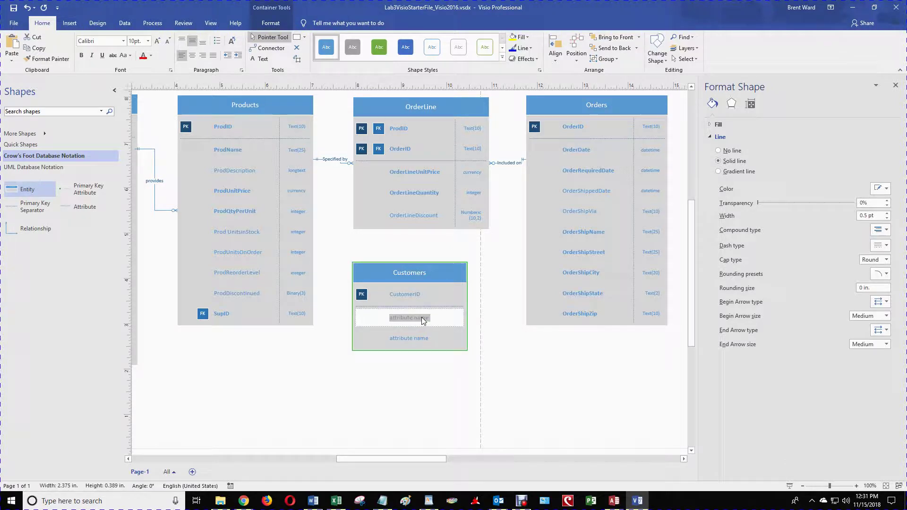
text(Cust)
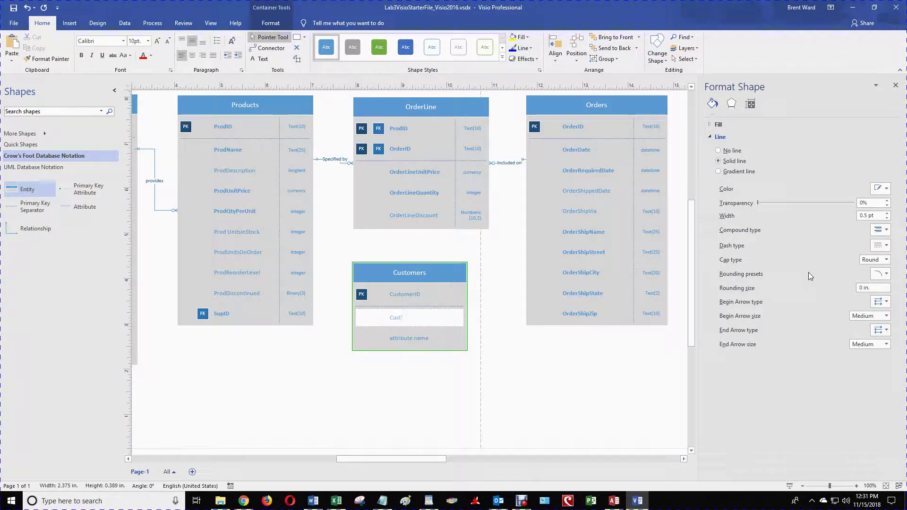
text(LastName)
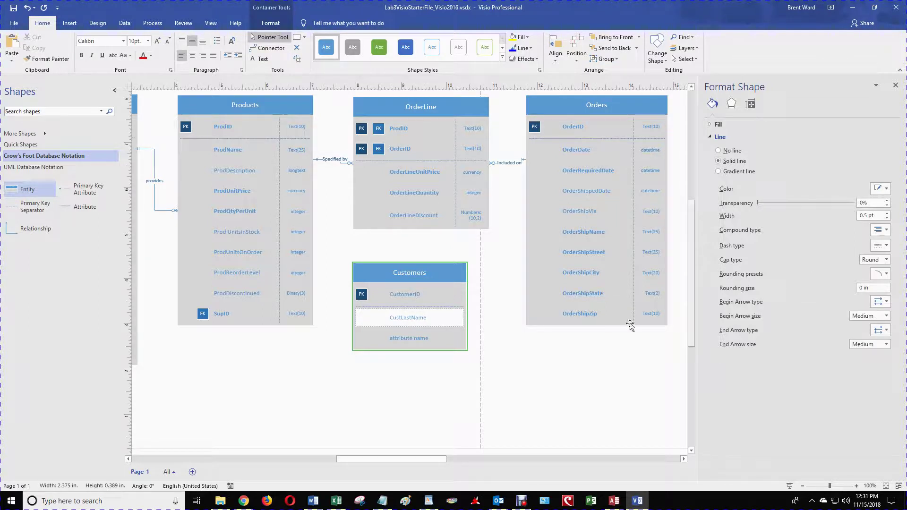
click(419, 339)
double_click(420, 339)
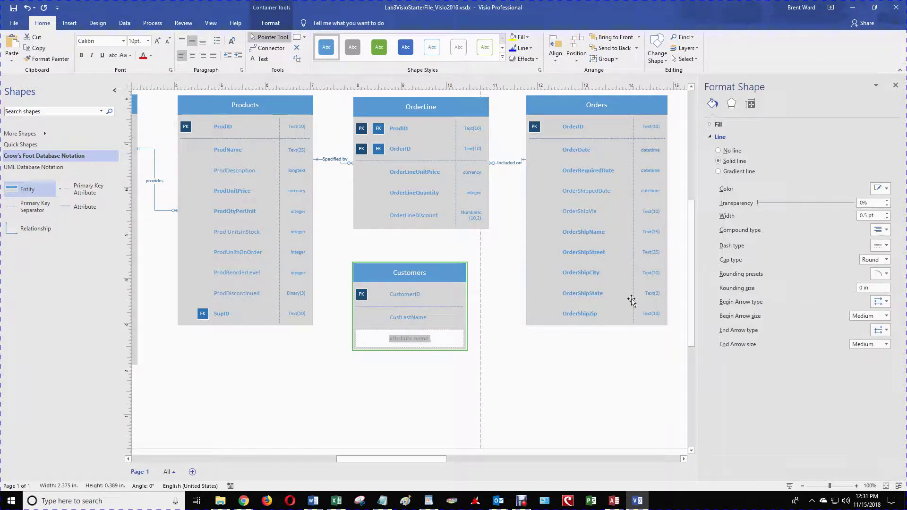
text(CustFirstname)
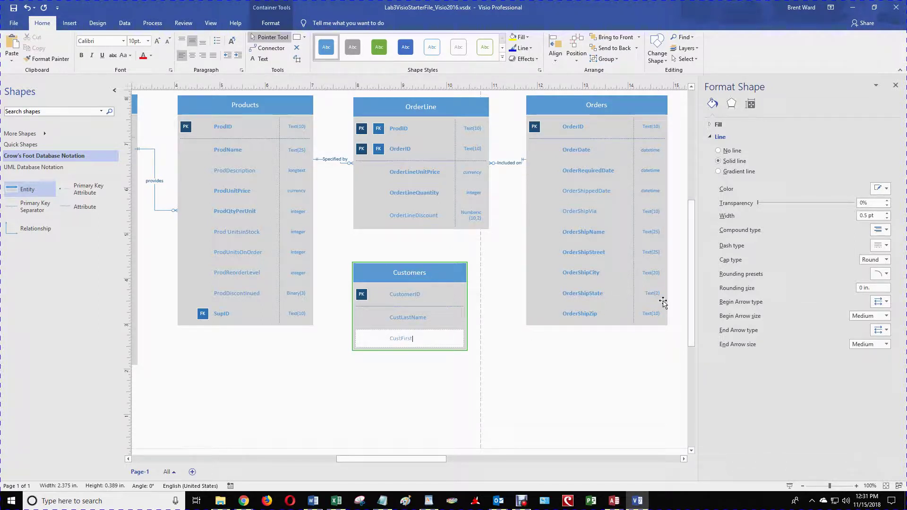
click(401, 381)
click(313, 501)
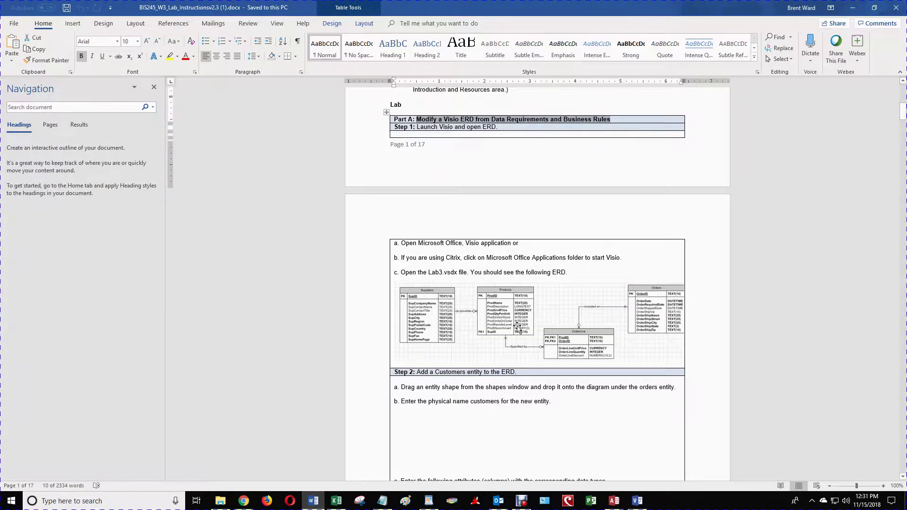
scroll(523, 347, down, 5)
scroll(472, 297, up, 1)
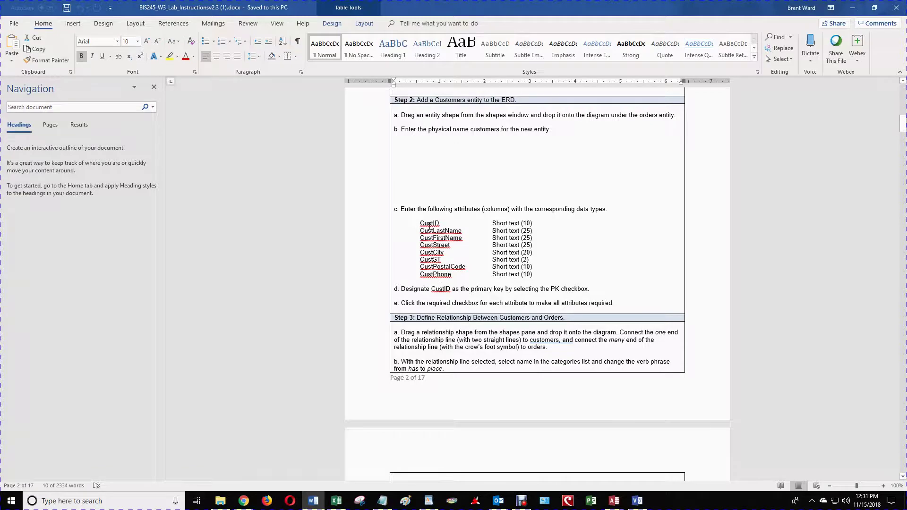
drag(421, 221, 544, 279)
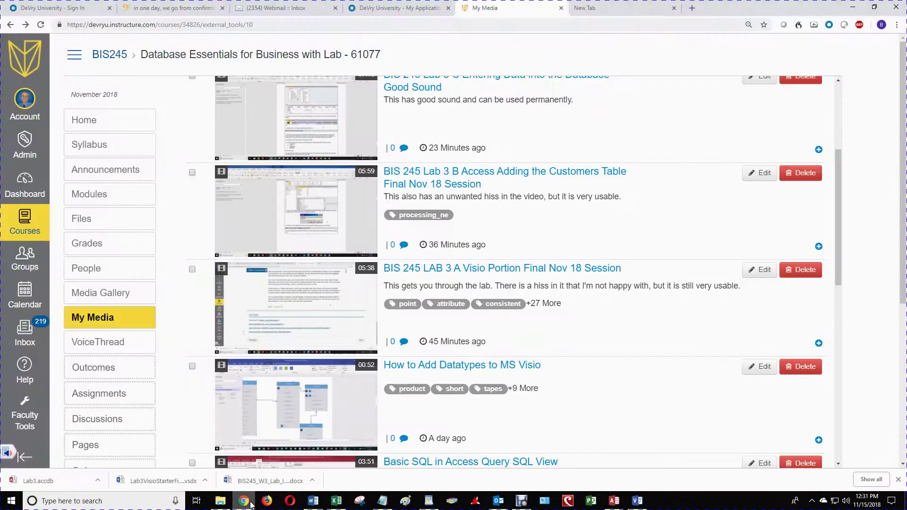
click(246, 503)
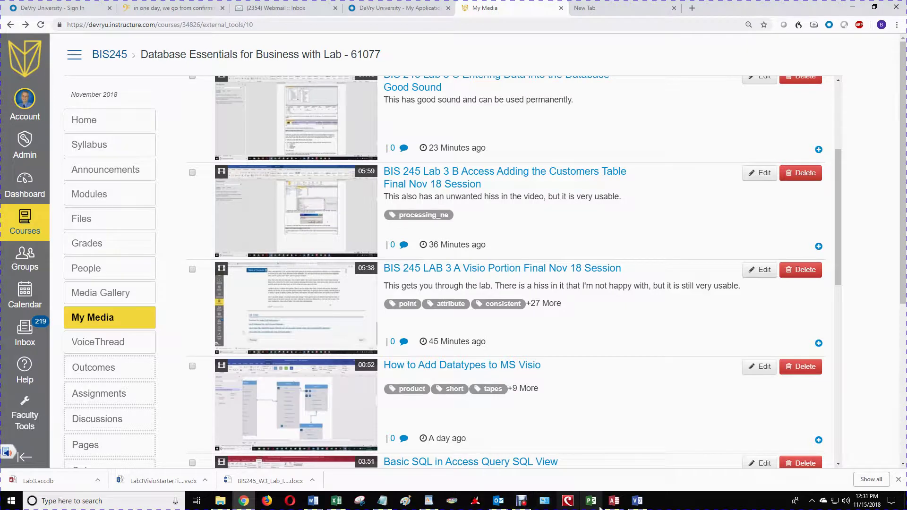
click(637, 501)
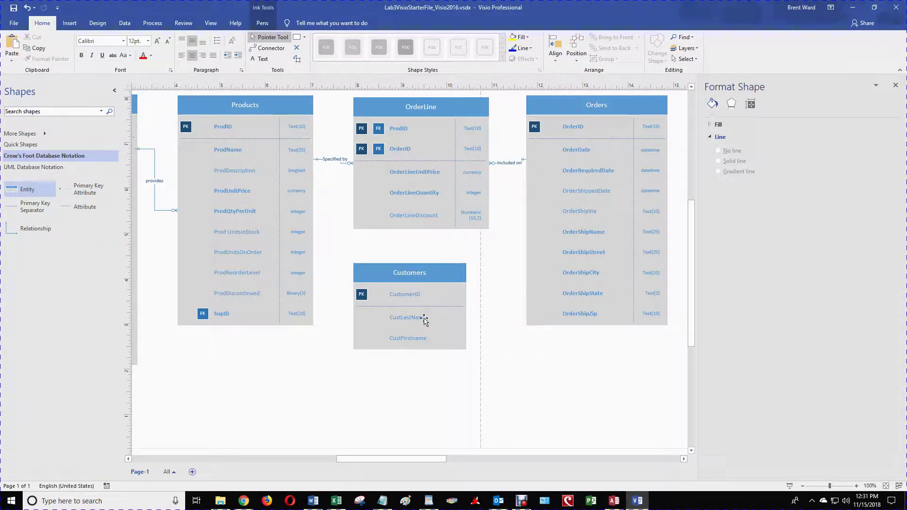
Step: Mark the CustLastName attribute of Customers as required
click(425, 321)
click(415, 338)
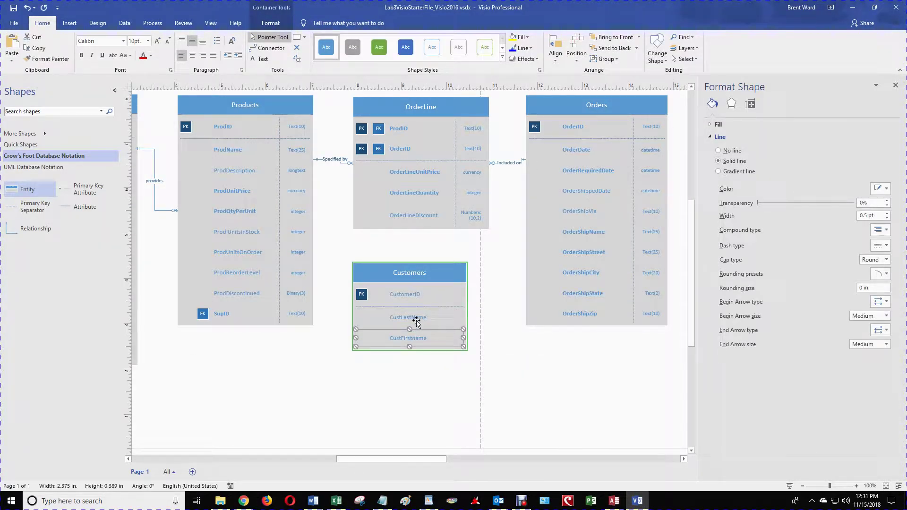
click(417, 321)
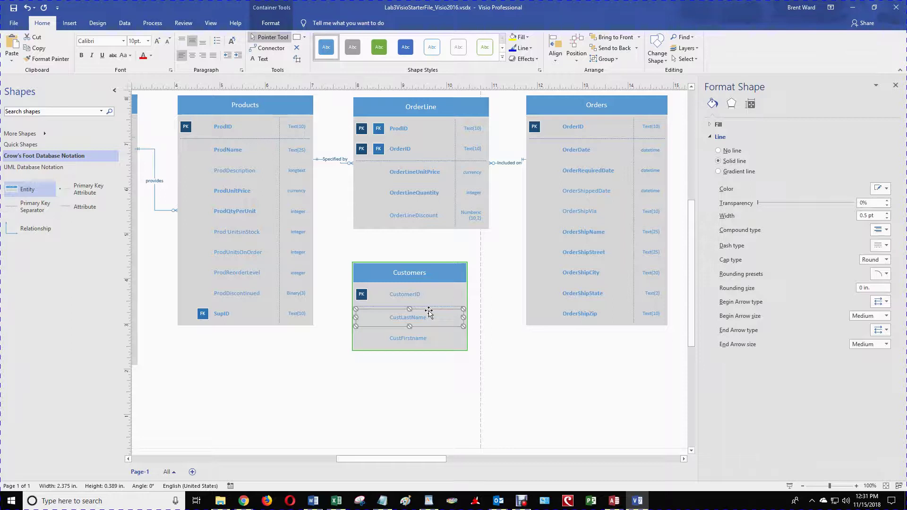
right_click(430, 312)
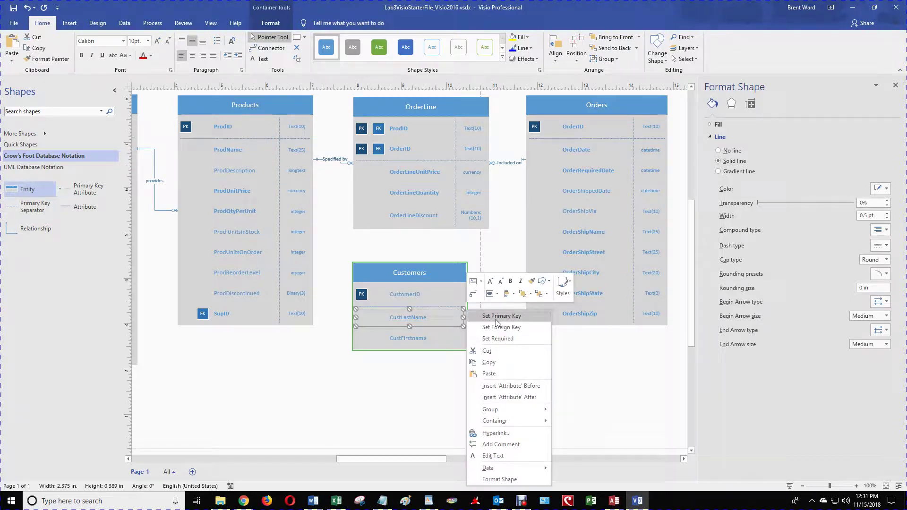
click(496, 339)
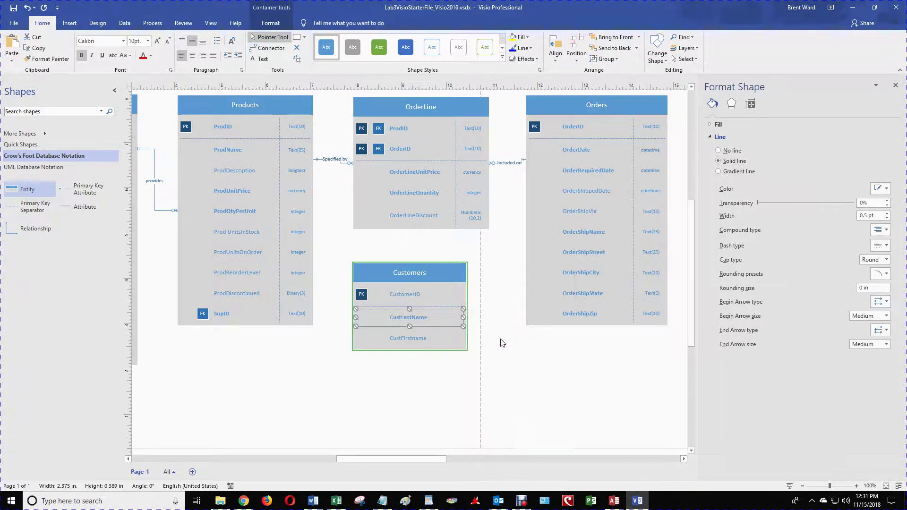
Step: Make the CustFirstname attribute required as well
click(429, 339)
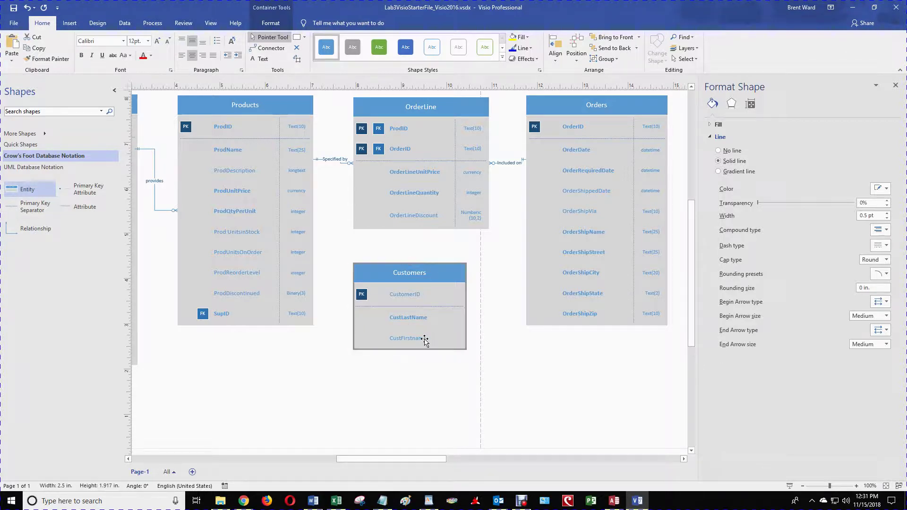
click(417, 339)
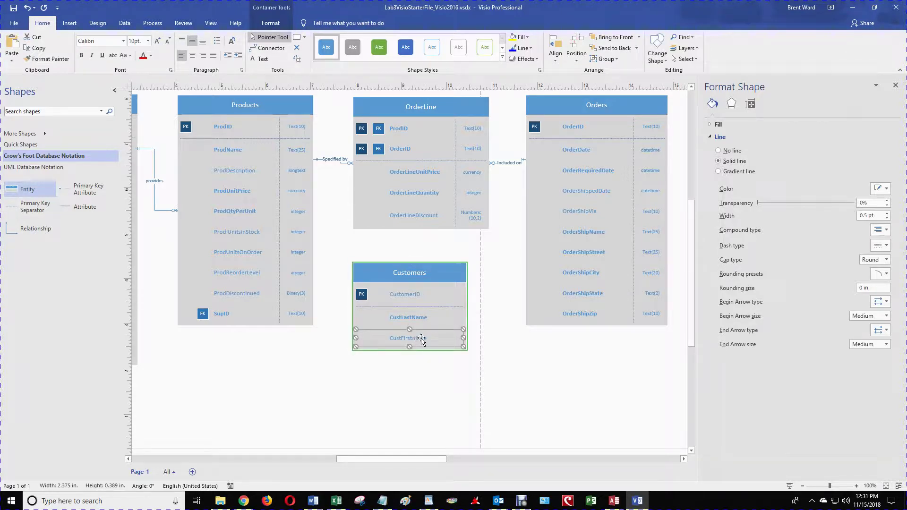
right_click(444, 330)
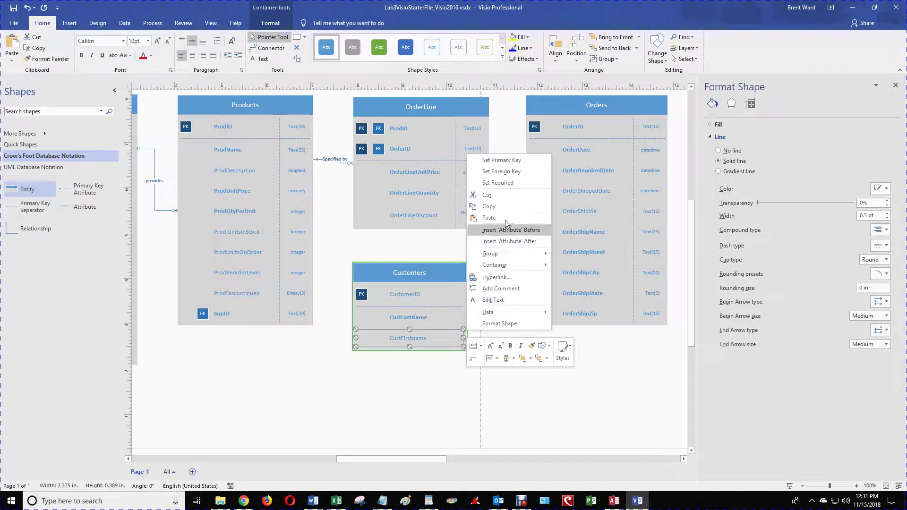
key(Escape)
click(442, 375)
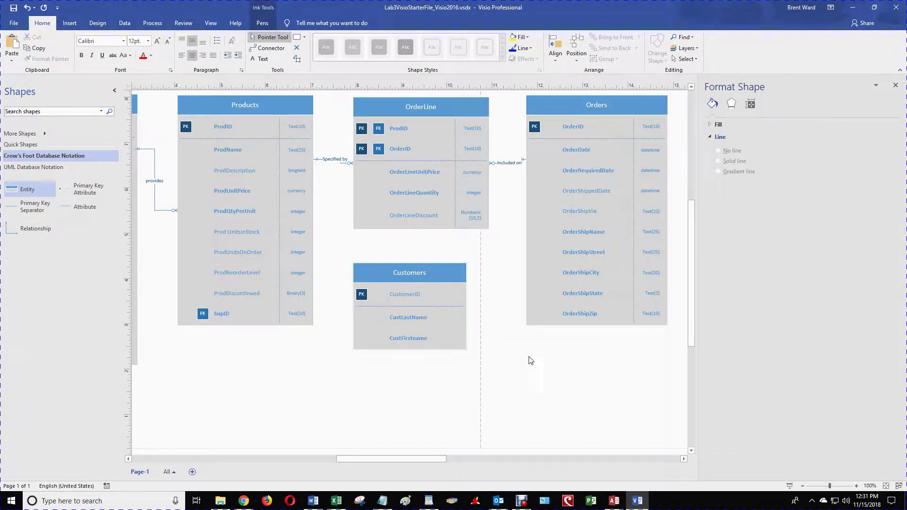
Step: Add a straight relationship line beside Customers with a 1.75 pt line width
click(596, 326)
click(569, 358)
drag(19, 230, 532, 348)
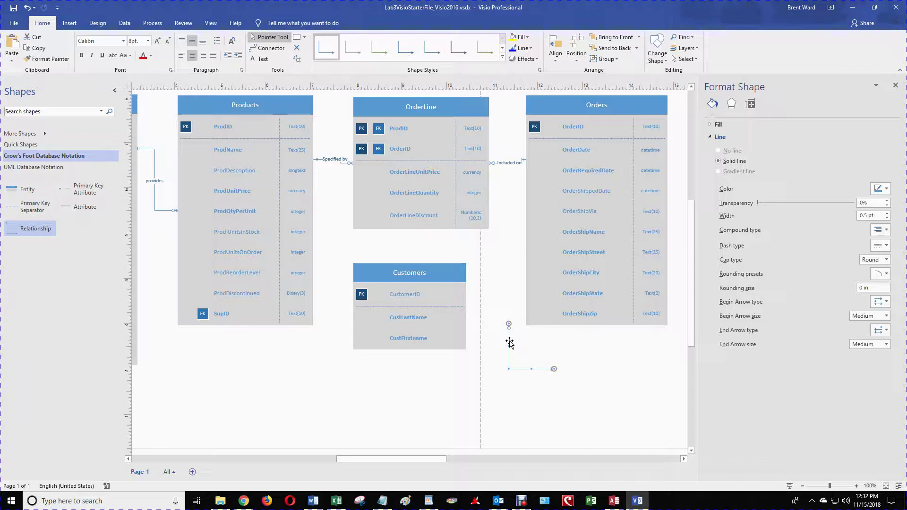
right_click(509, 343)
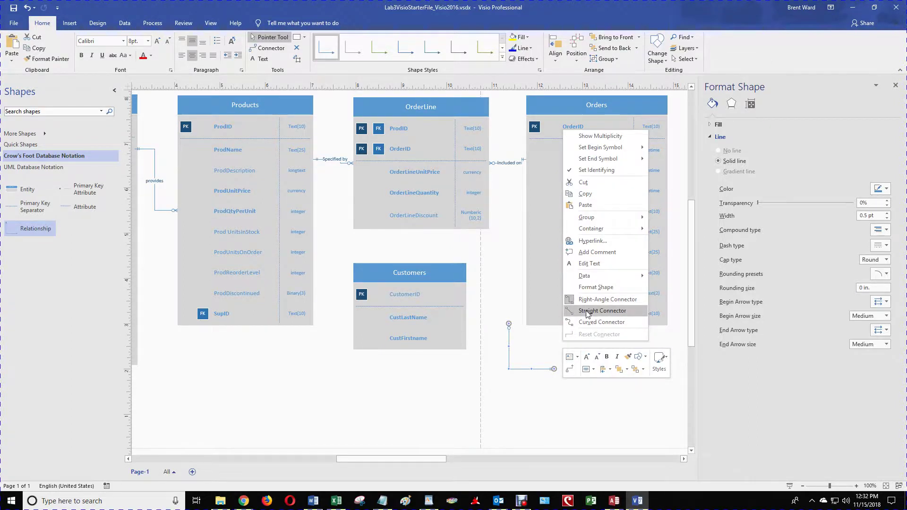
click(588, 315)
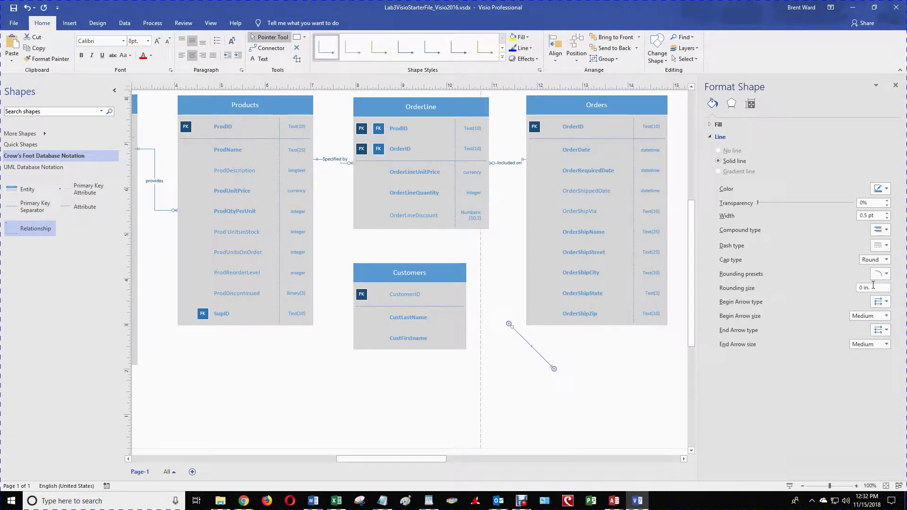
click(888, 214)
click(888, 214)
click(888, 214)
click(888, 214)
click(888, 214)
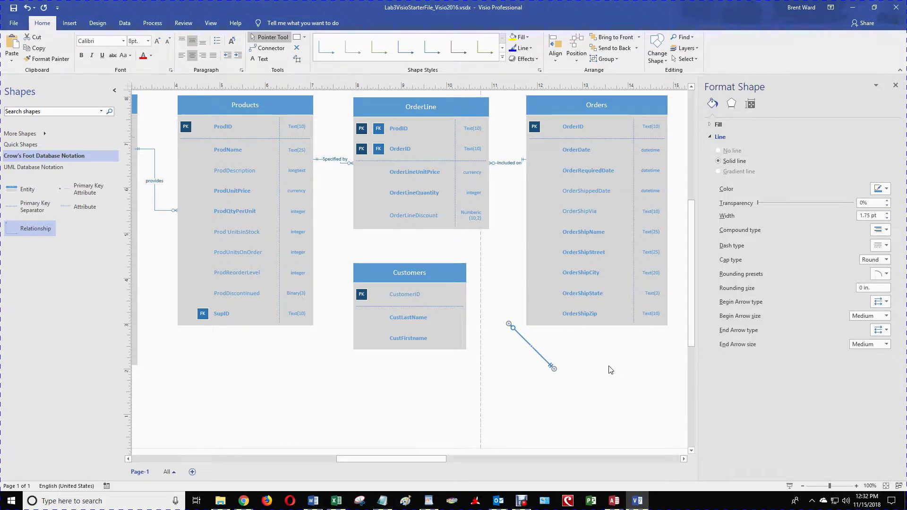
click(573, 371)
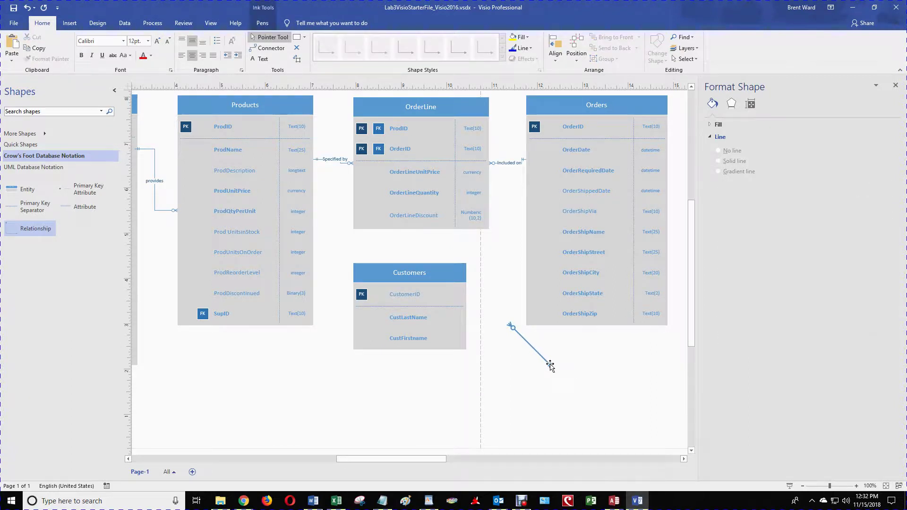
Step: Glue the relationship line's ends to the Orders and Customers entities
drag(549, 365, 521, 370)
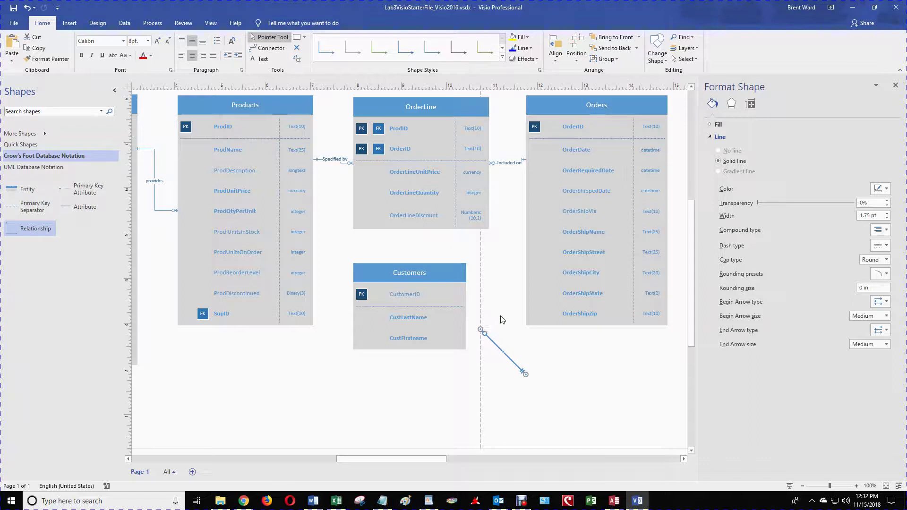
drag(504, 324, 547, 326)
drag(492, 355, 470, 319)
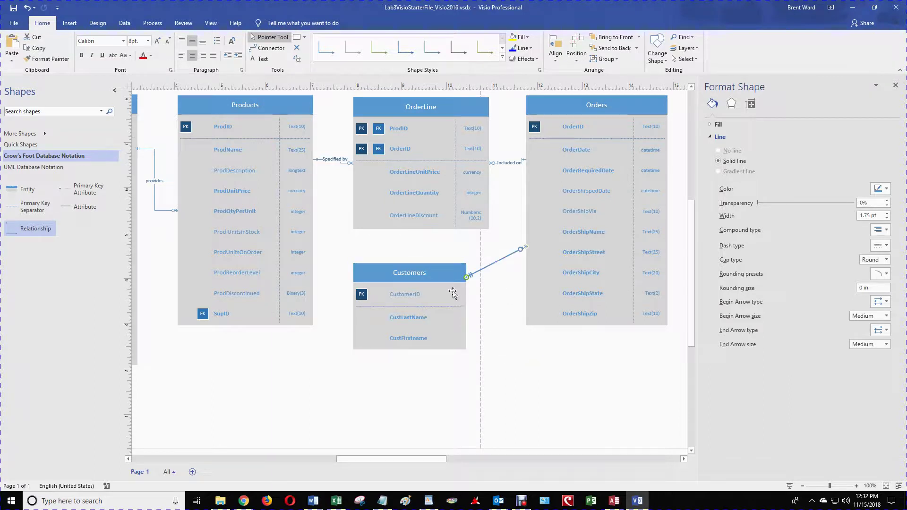
Step: Move Customers up beneath OrderLine, nudge Orders, and add an attribute row to Orders
drag(431, 267, 417, 267)
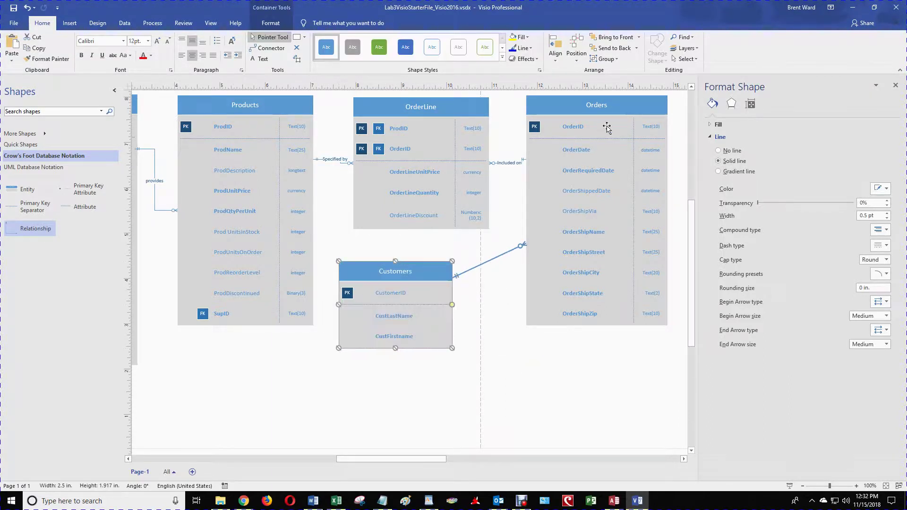
mouse_move(607, 107)
mouse_down()
mouse_move(630, 105)
mouse_move(607, 105)
mouse_up()
drag(436, 272, 450, 247)
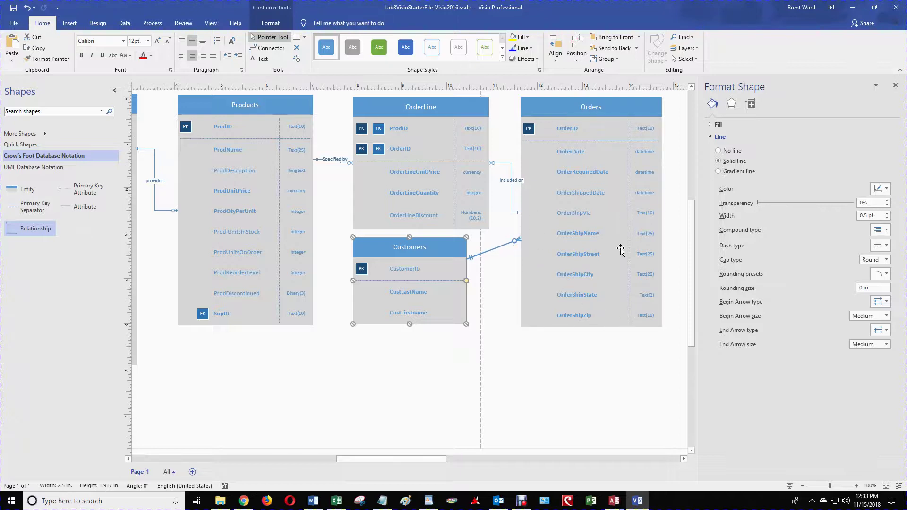
click(603, 110)
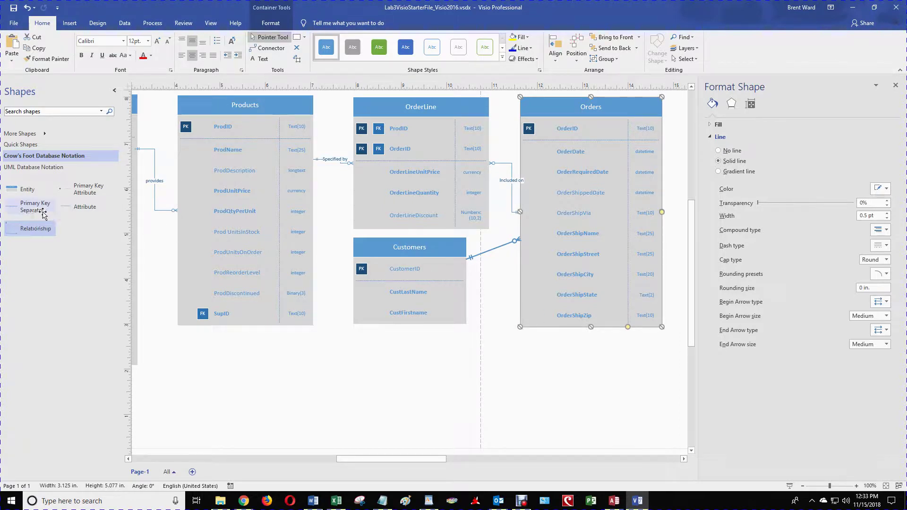
drag(76, 209, 591, 320)
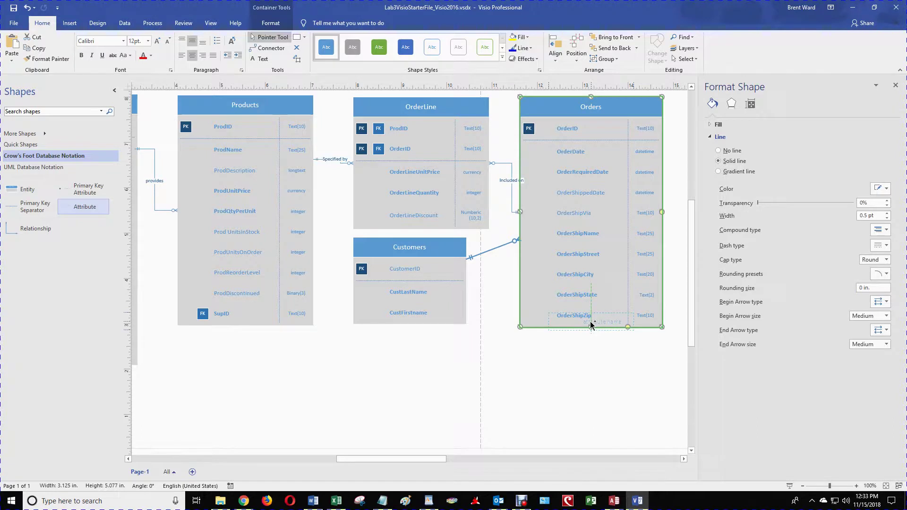
Step: Name the new Orders attribute CustomerID and mark it as a foreign key
drag(591, 325, 594, 321)
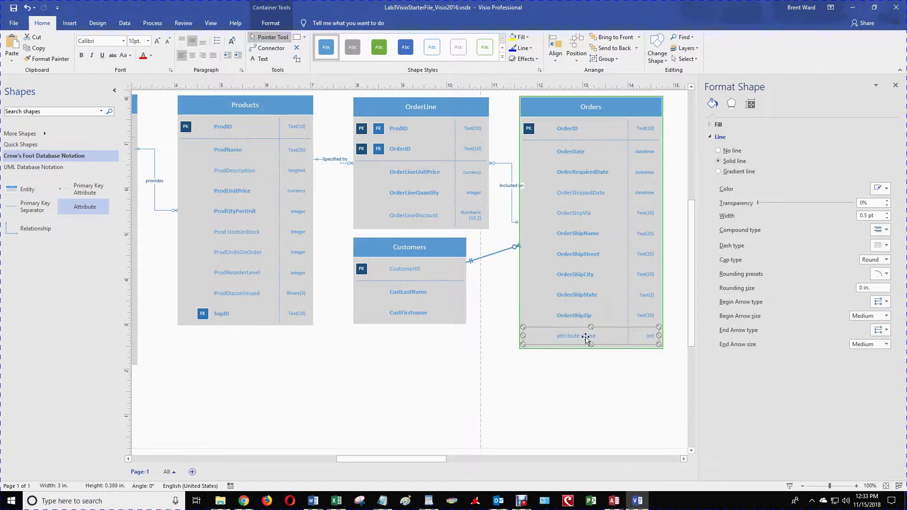
double_click(590, 337)
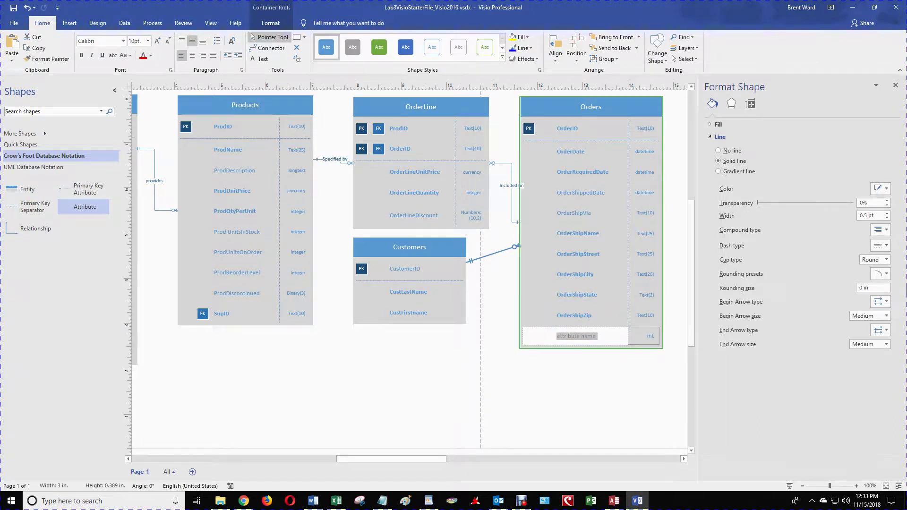
key(BackSpace)
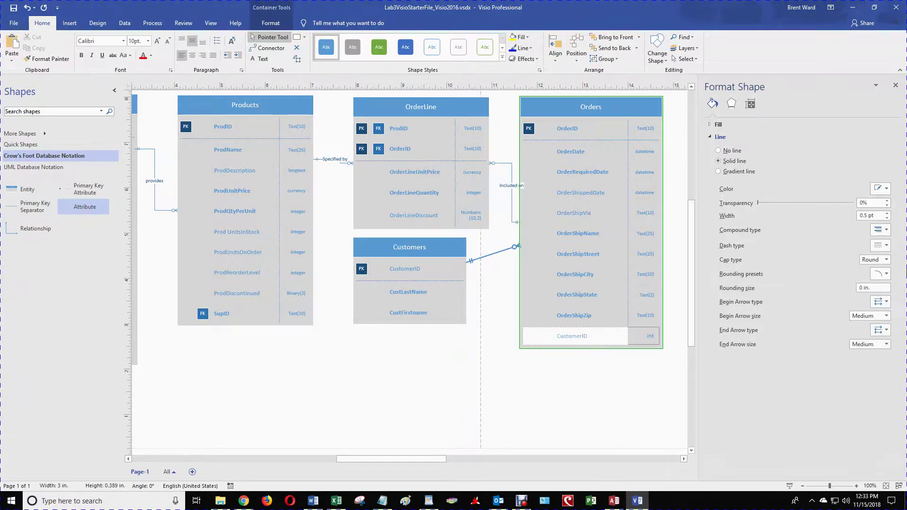
text(CustomerID)
click(666, 382)
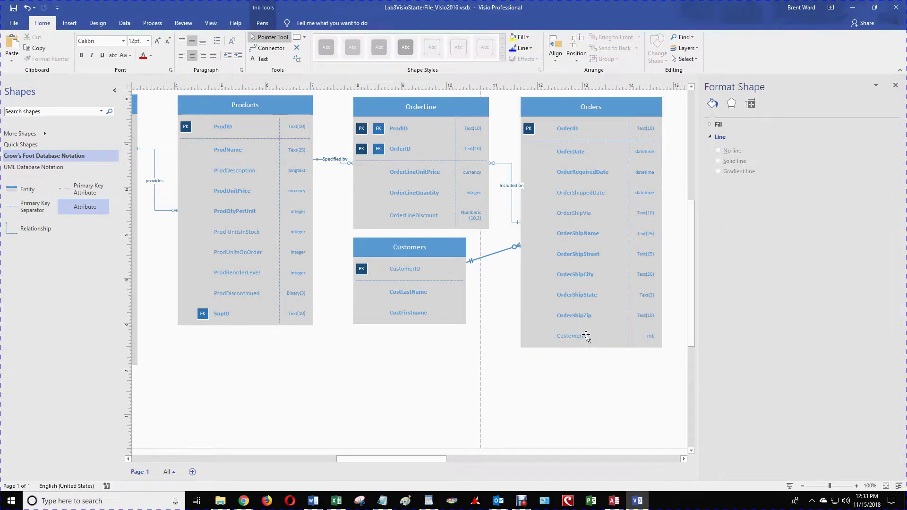
click(590, 336)
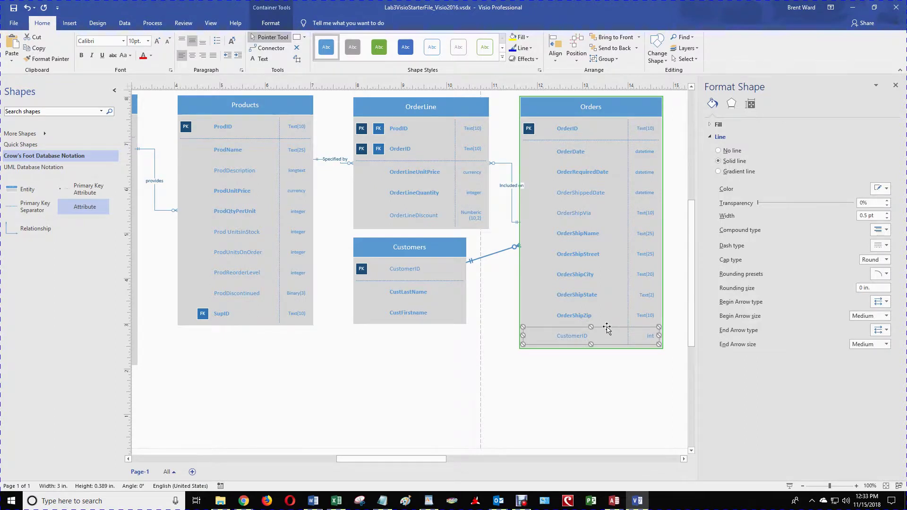
right_click(608, 330)
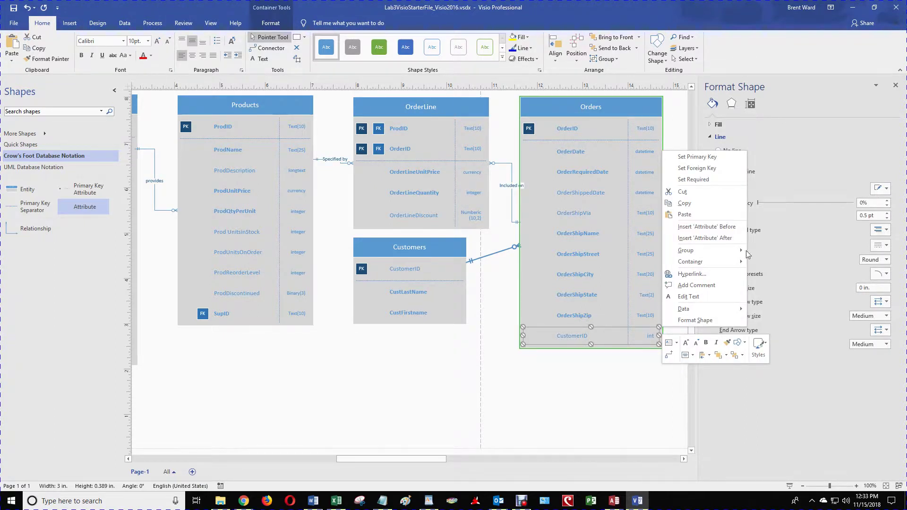
click(703, 169)
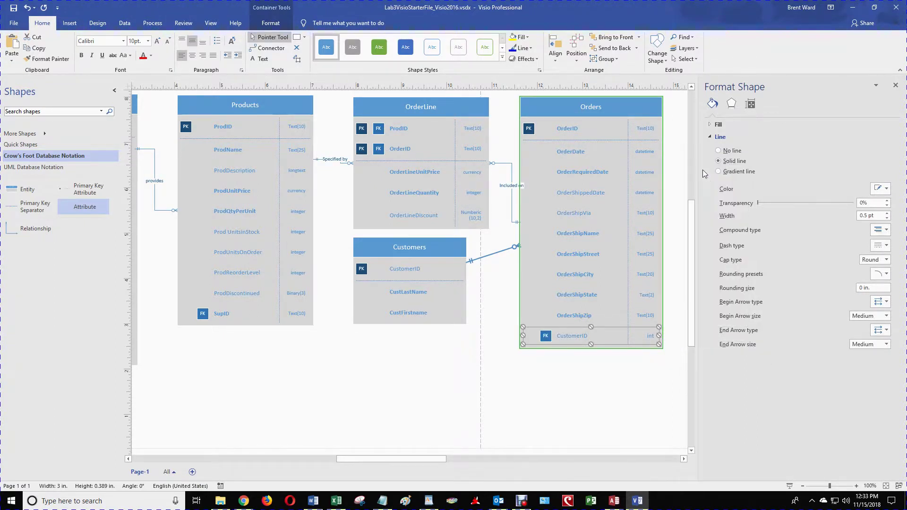
right_click(611, 329)
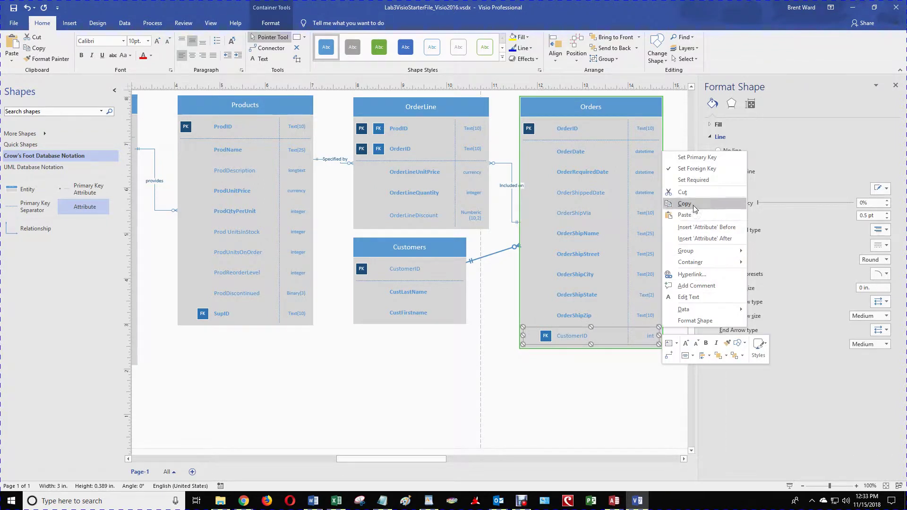
key(Escape)
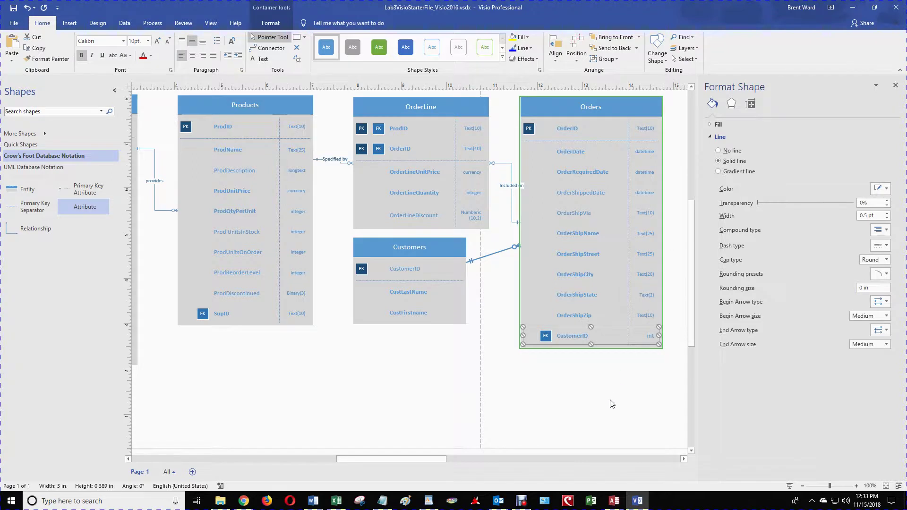
click(610, 402)
Step: Give the Orders CustomerID the data type Text(10) at 9 pt, then shift Customers down-left
click(580, 340)
click(651, 337)
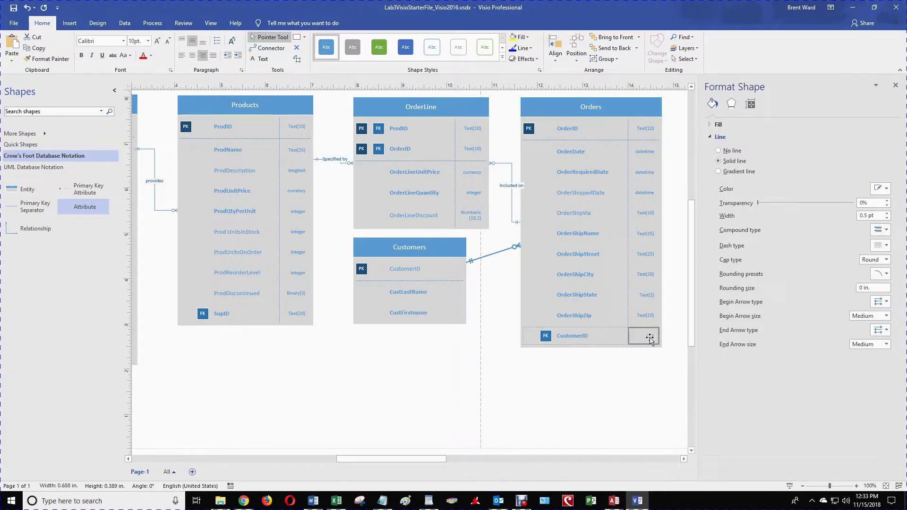
click(650, 338)
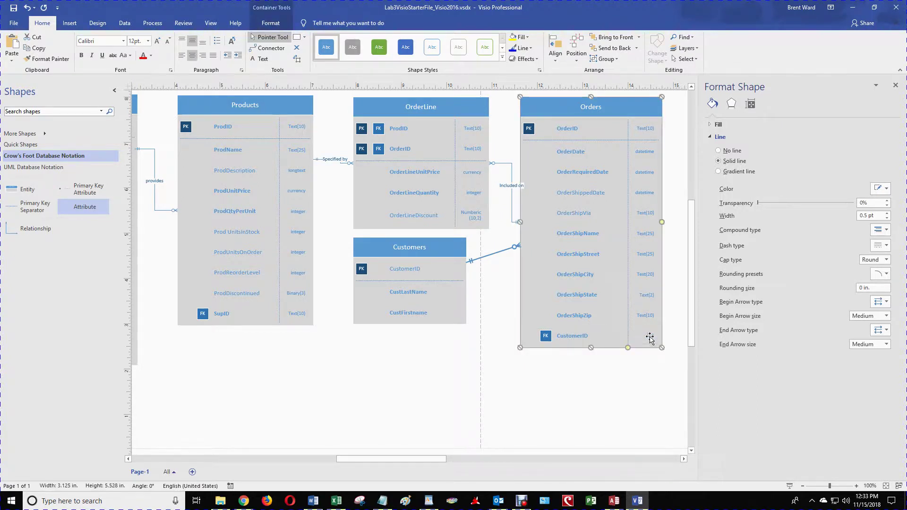
click(650, 339)
click(650, 338)
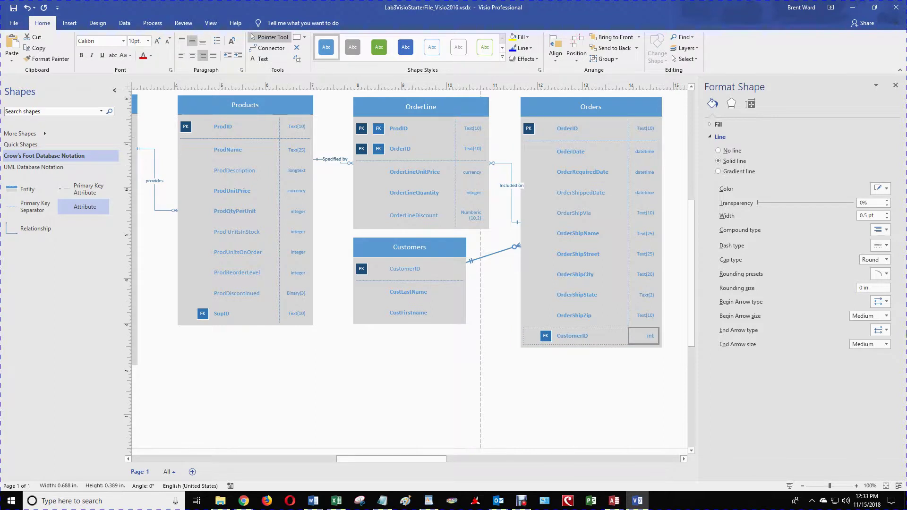
text(Text(10)
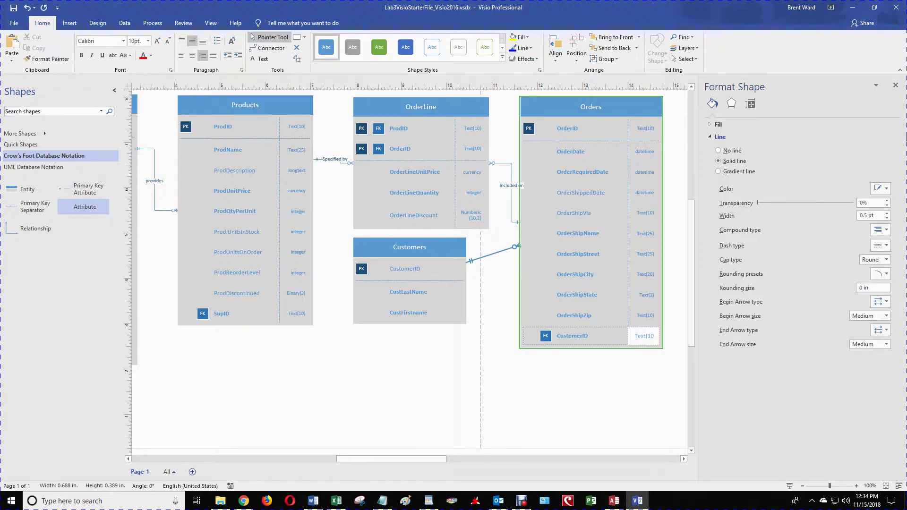
key(Return)
text())
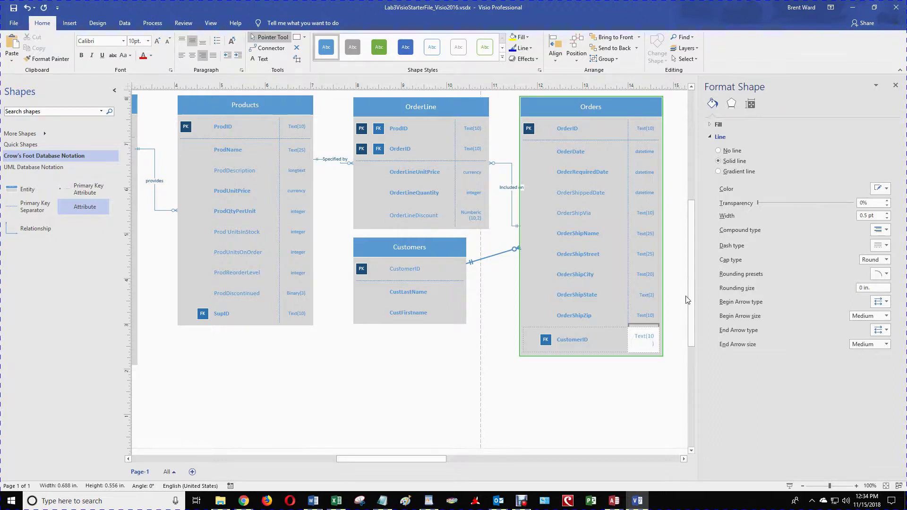
drag(655, 344, 627, 334)
click(148, 42)
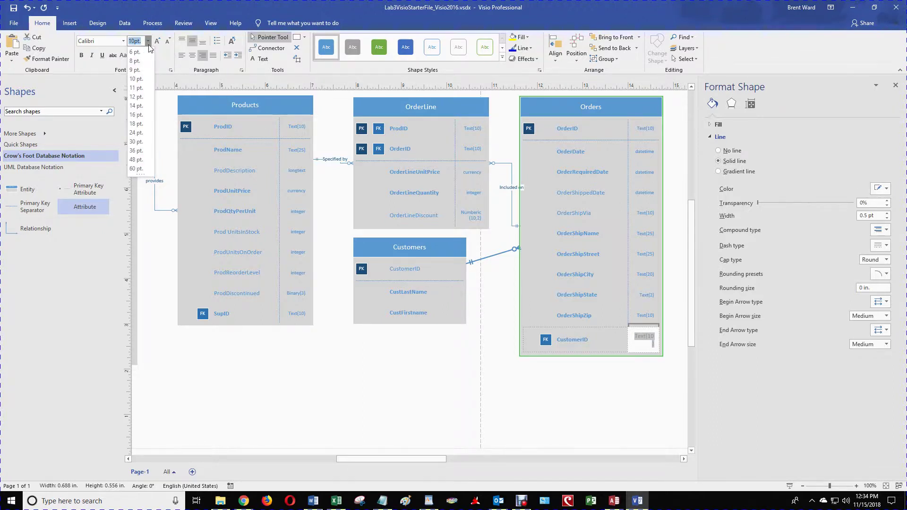
click(142, 71)
click(634, 383)
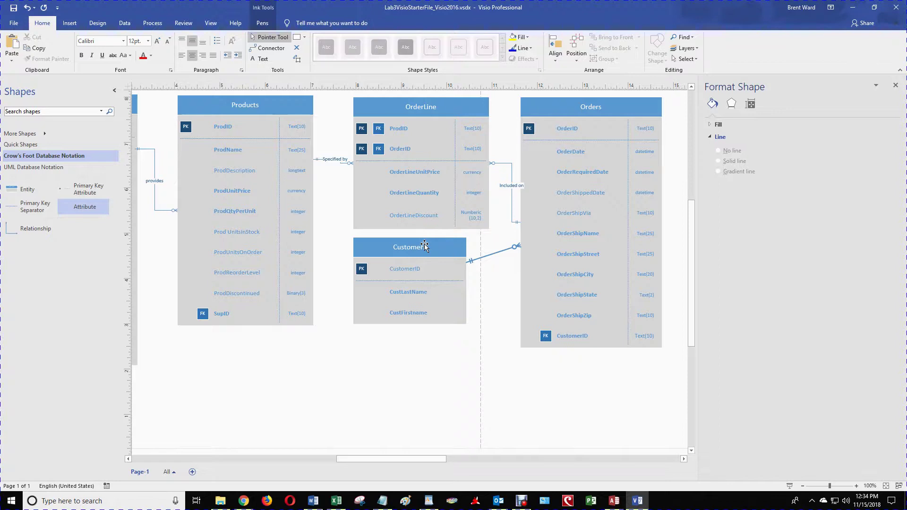
drag(424, 246, 405, 262)
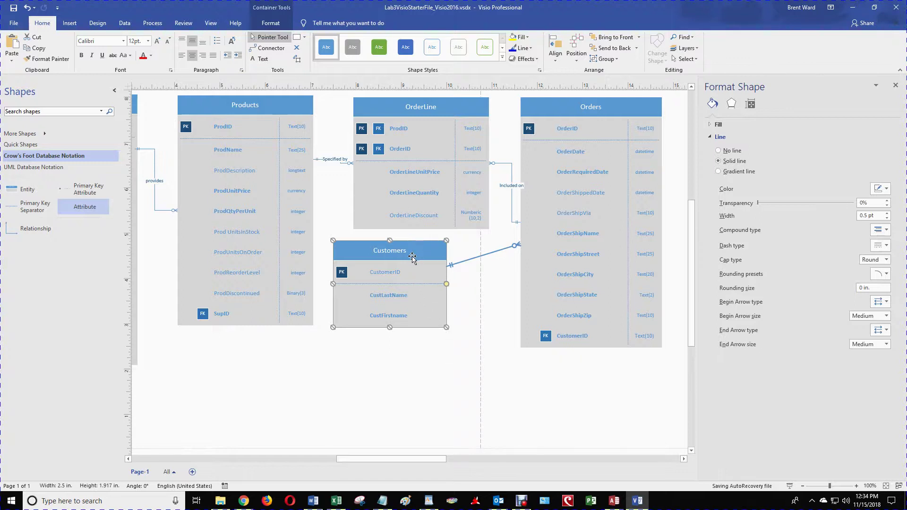
Step: Show data types in Customers and set CustomerID's type to Text (10) at 9 pt
click(427, 287)
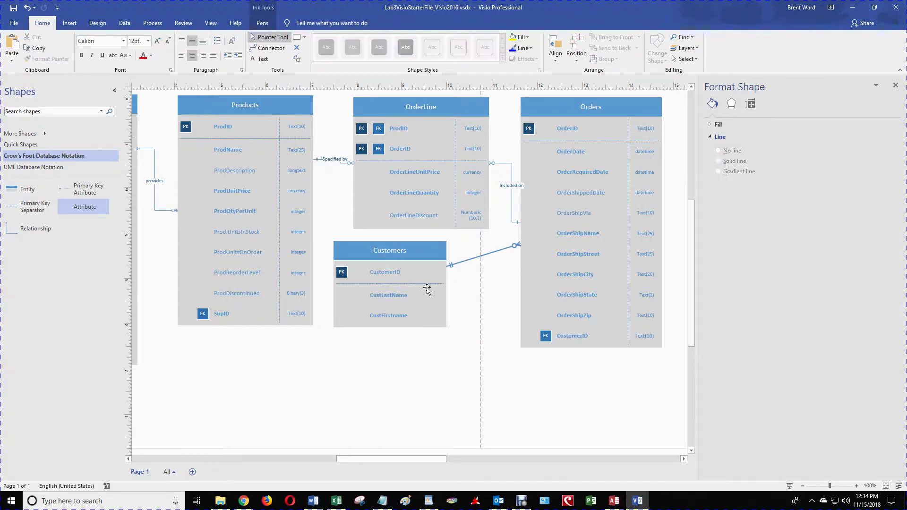
right_click(418, 243)
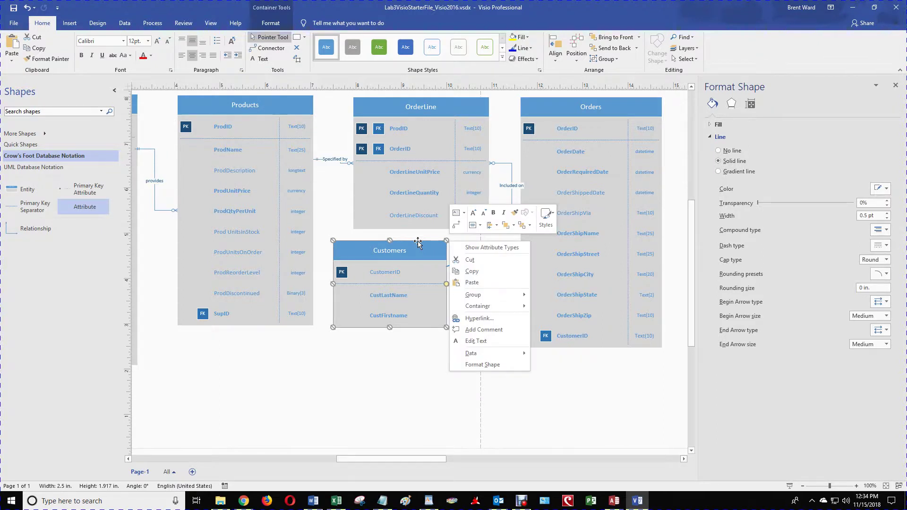
click(491, 248)
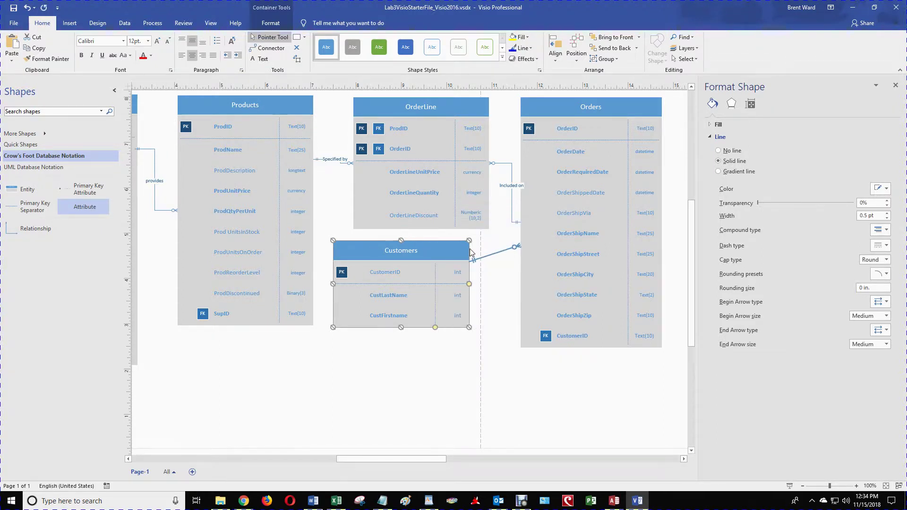
click(457, 274)
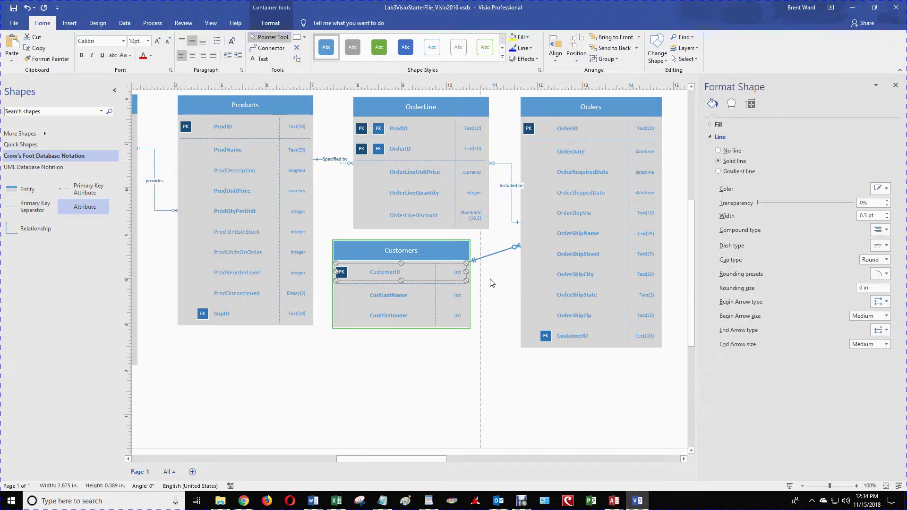
click(460, 272)
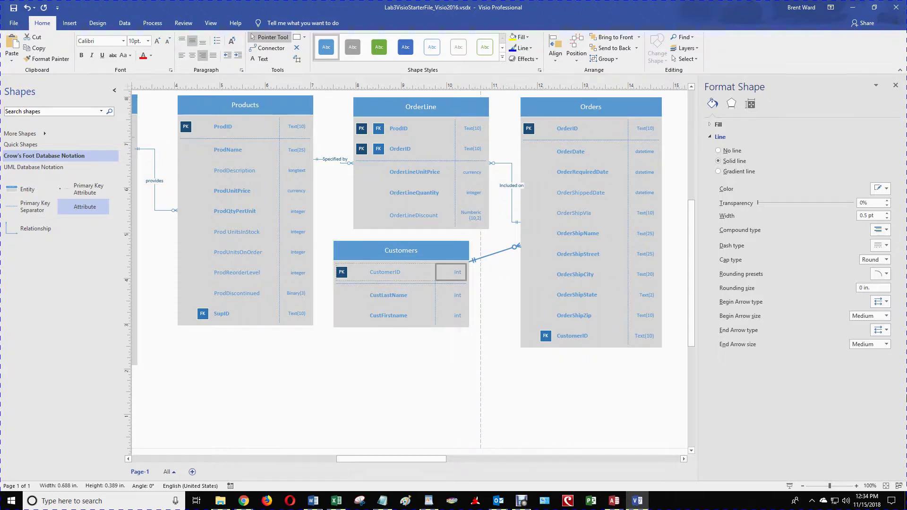
text(Text)
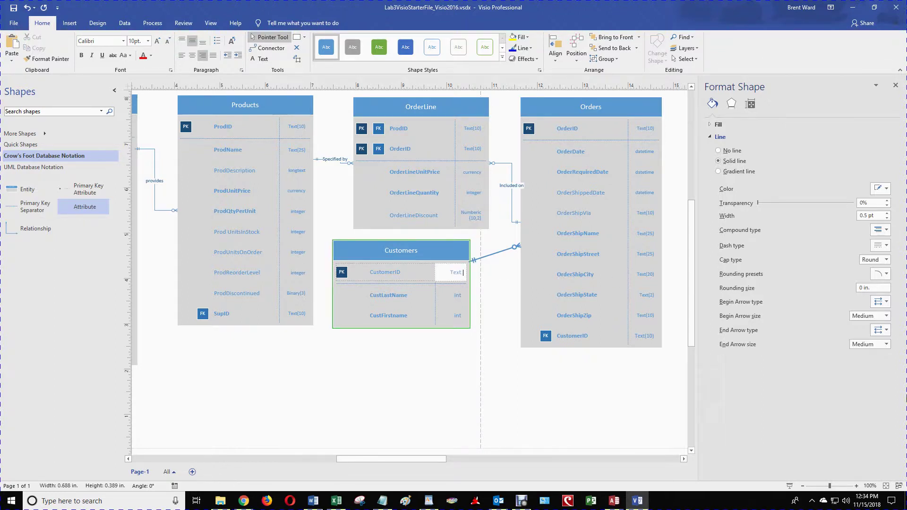
text( (10))
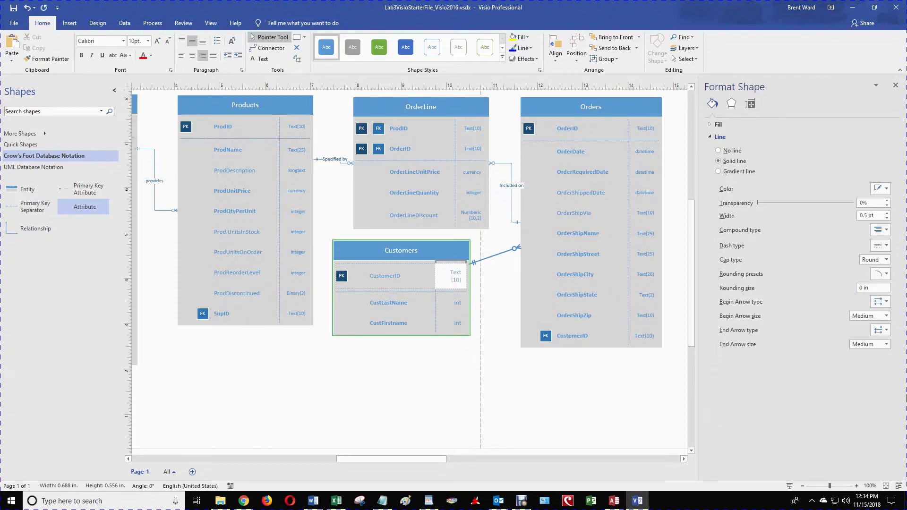
drag(451, 272, 462, 282)
click(148, 42)
click(137, 54)
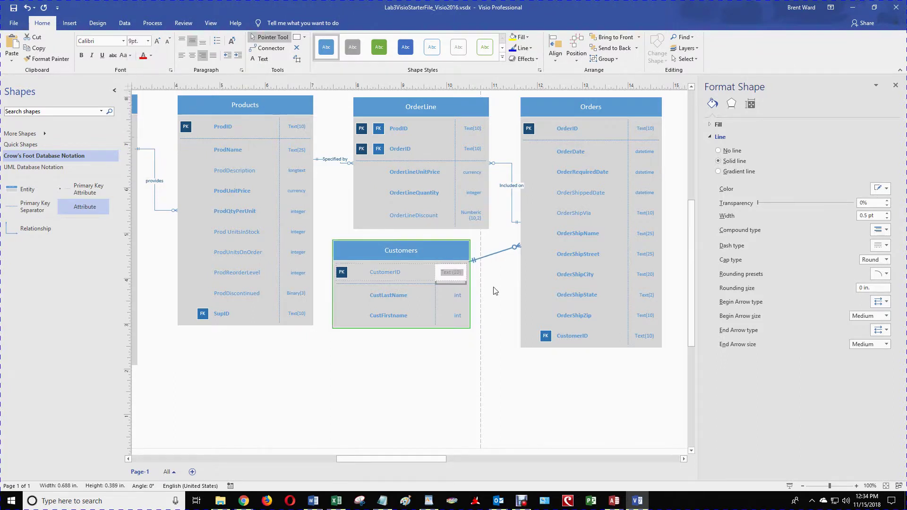
Step: Set CustLastName's data type to Text (25) in 9 pt
click(457, 297)
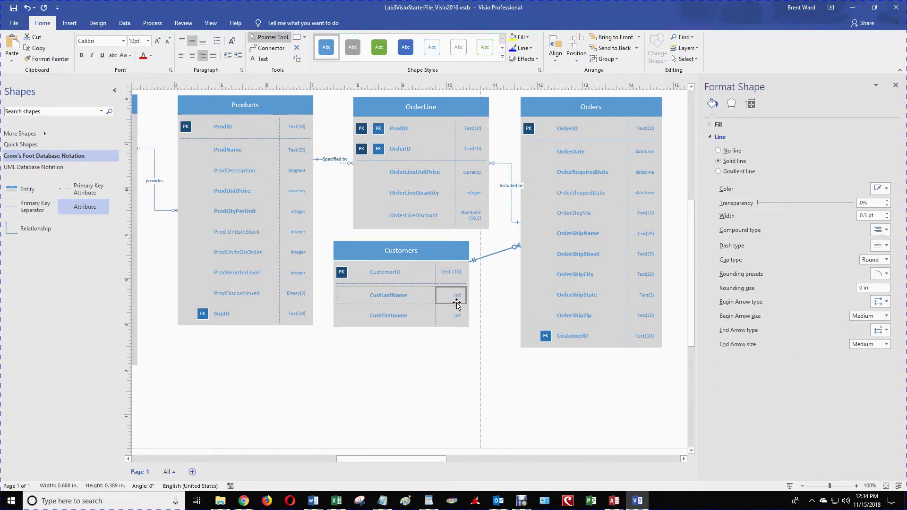
right_click(457, 299)
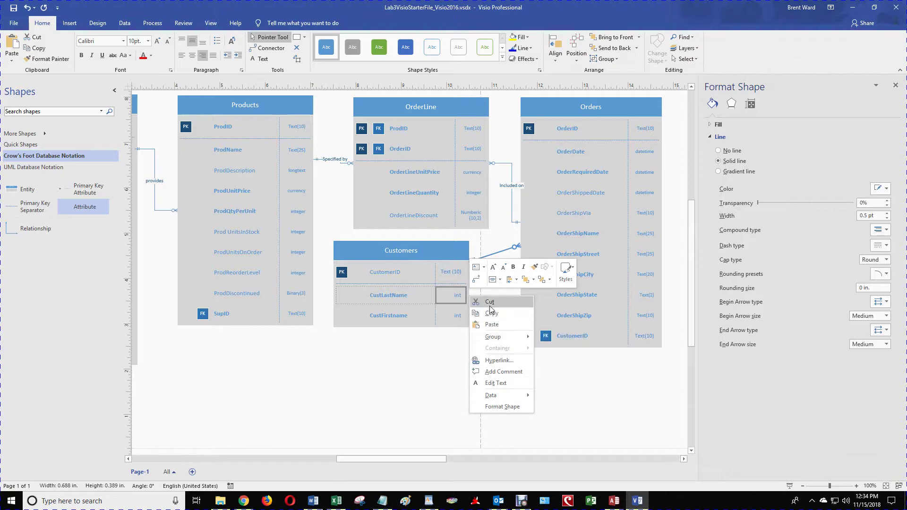
click(459, 298)
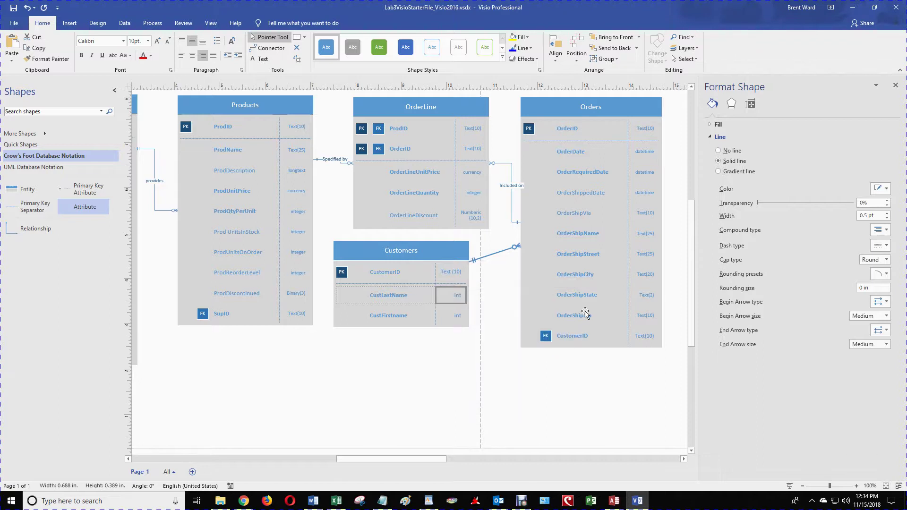
text(Text )
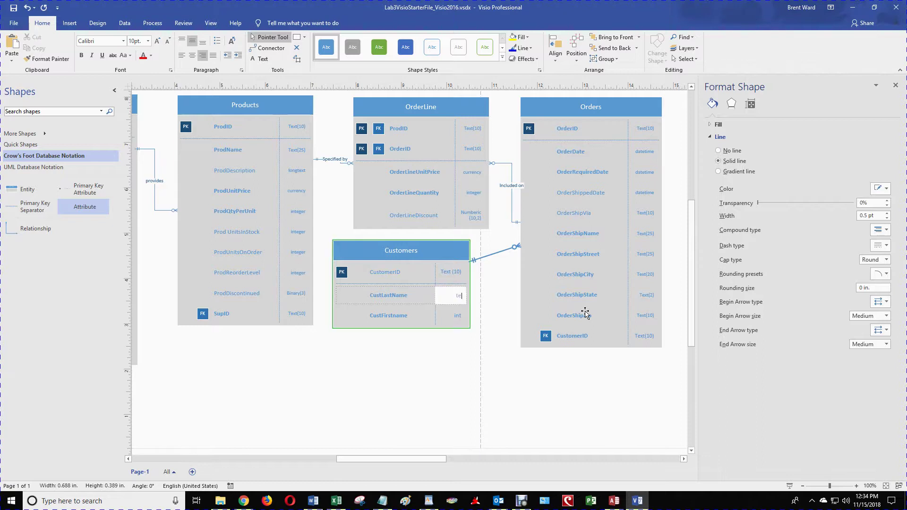
text((25))
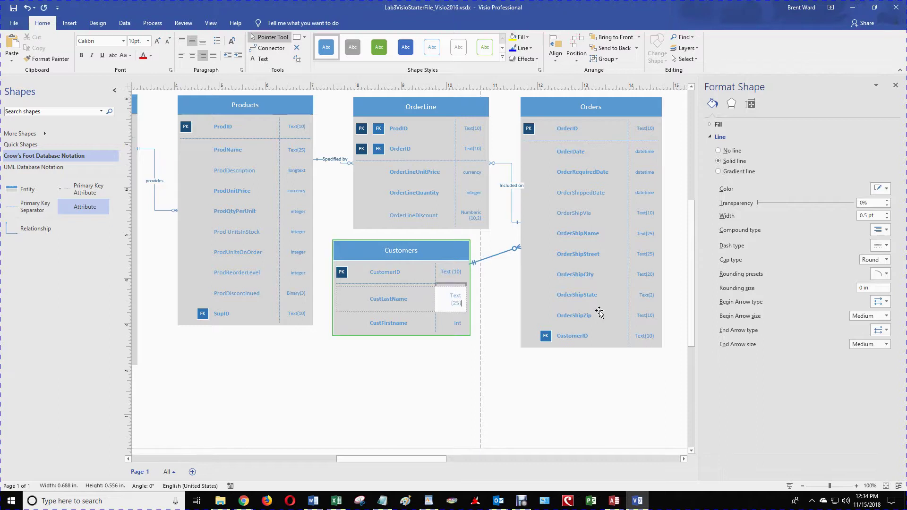
drag(464, 301, 447, 292)
click(148, 41)
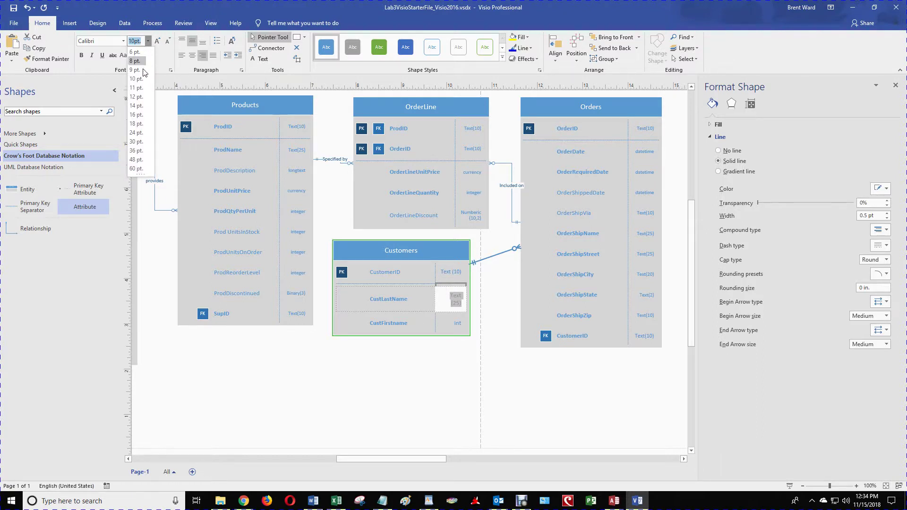
click(136, 61)
click(456, 315)
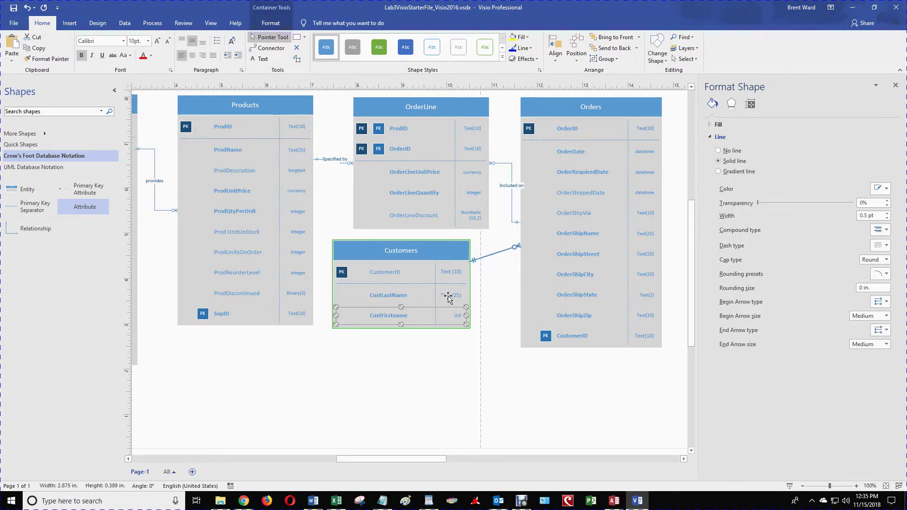
click(448, 296)
click(448, 296)
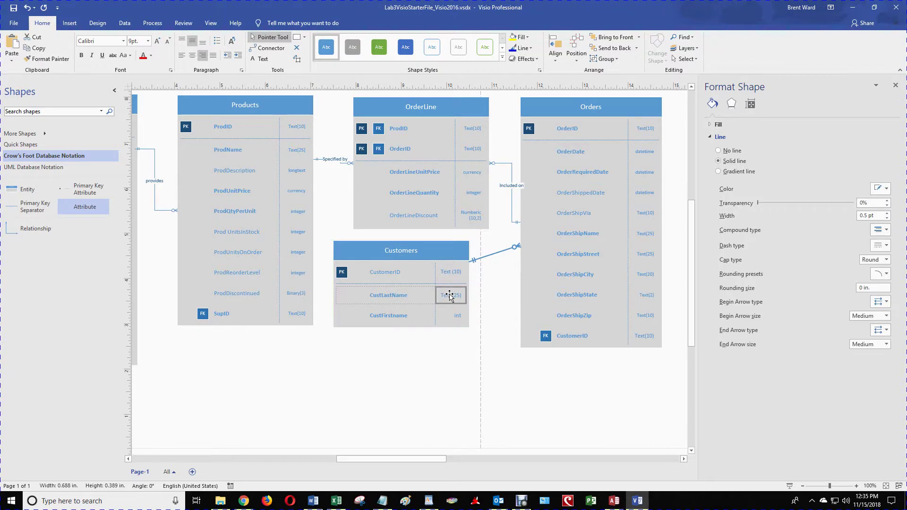
click(454, 315)
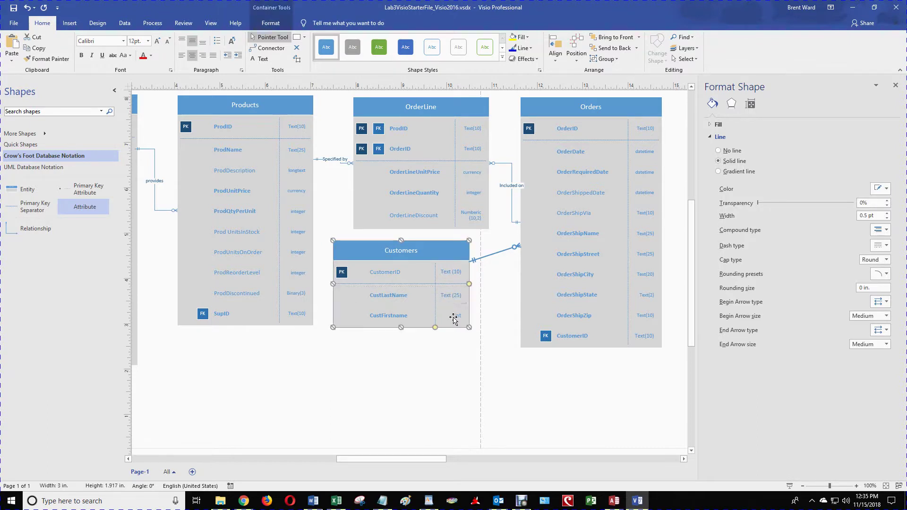
Step: Correct the third attribute's name to CustFirstName
click(457, 317)
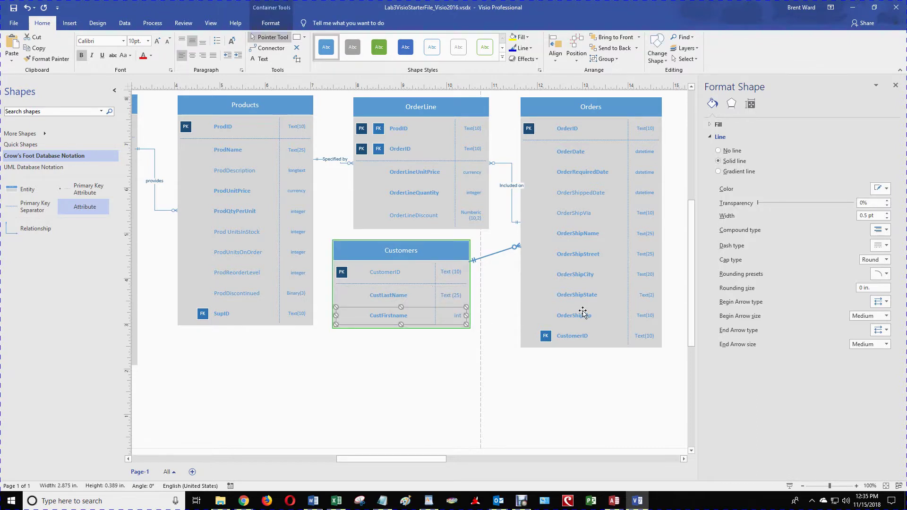
text(Tex)
key(Escape)
click(376, 315)
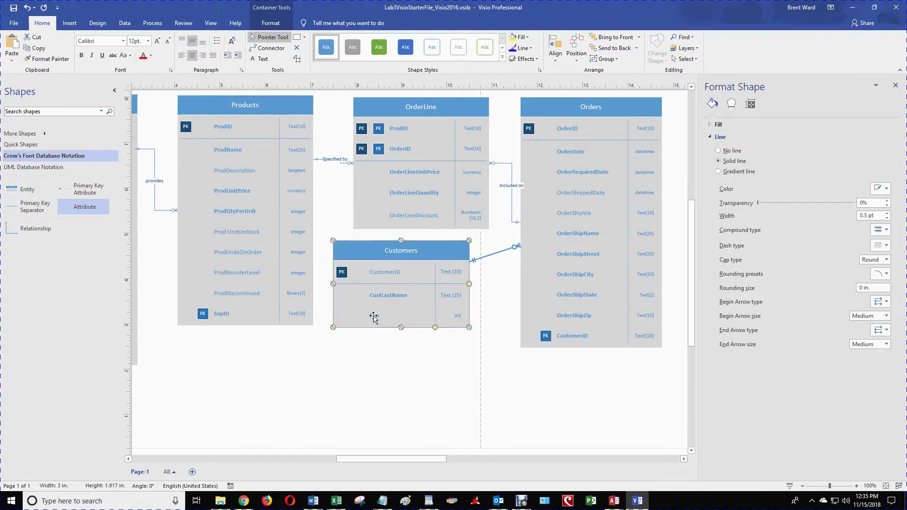
double_click(373, 316)
text(CustFirstName)
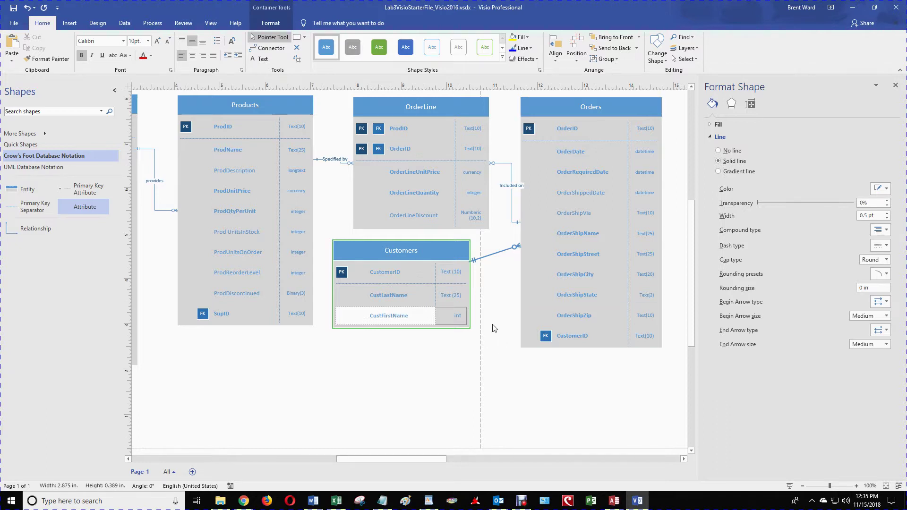
click(458, 316)
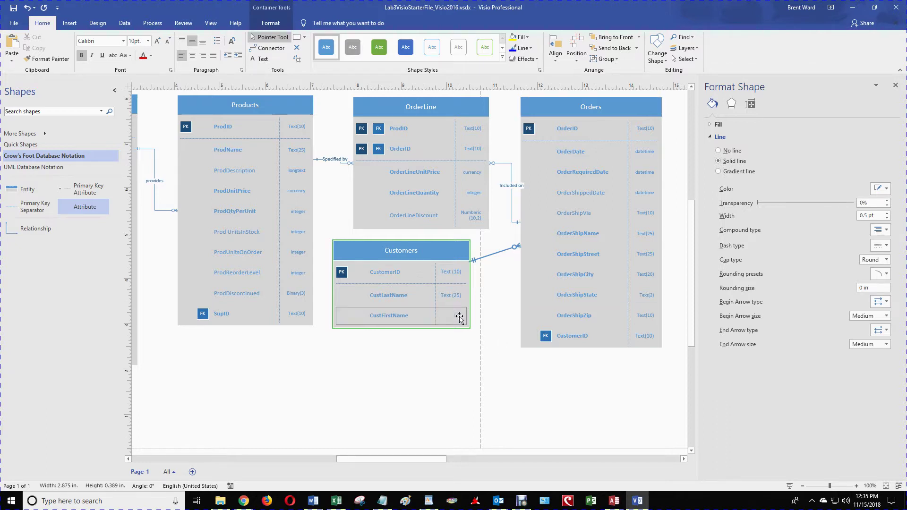
click(458, 315)
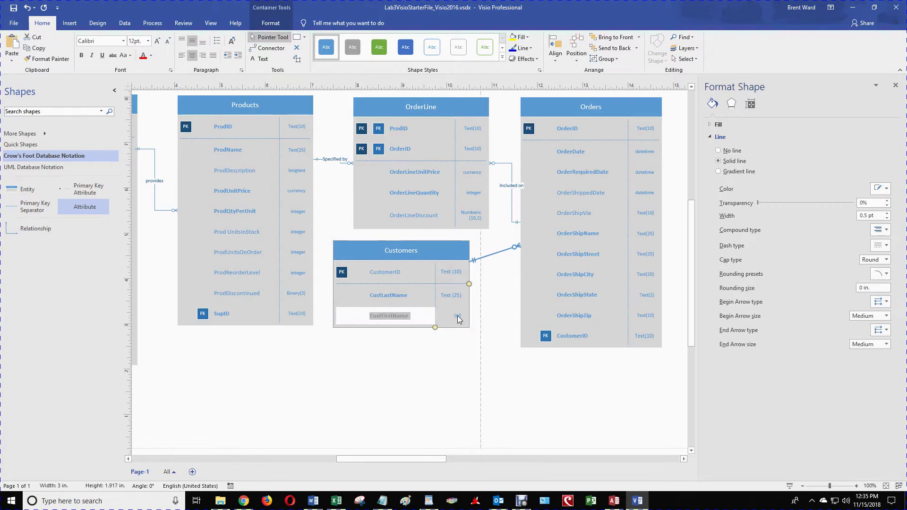
Step: Set CustFirstName's data type to Text (25) in 9 pt
click(461, 317)
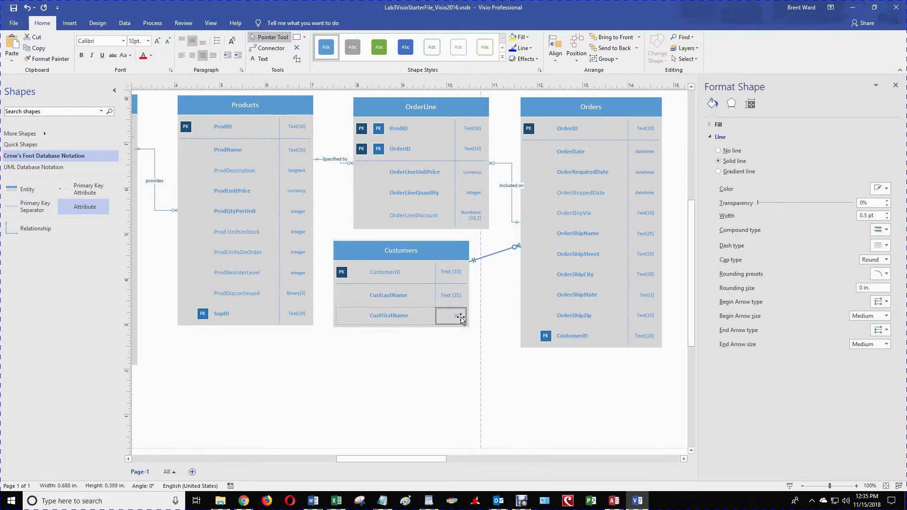
click(461, 317)
text(Text (25))
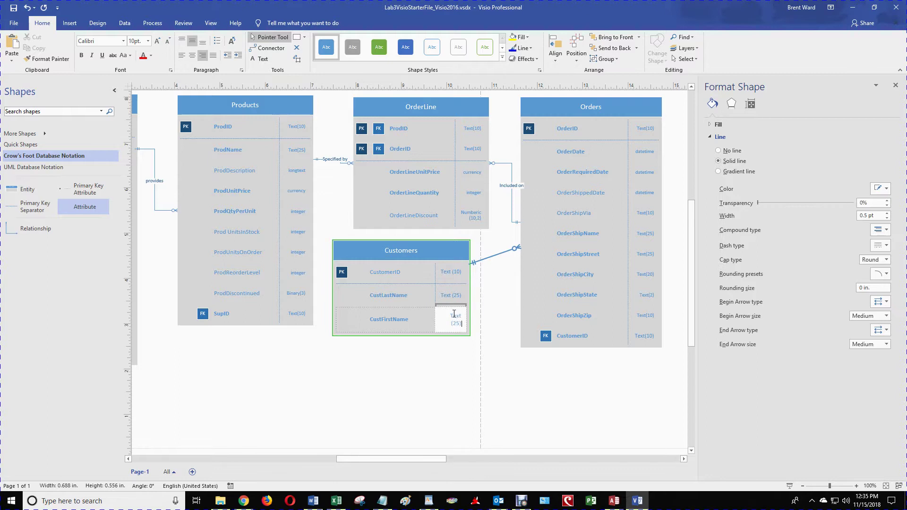
drag(451, 318, 466, 322)
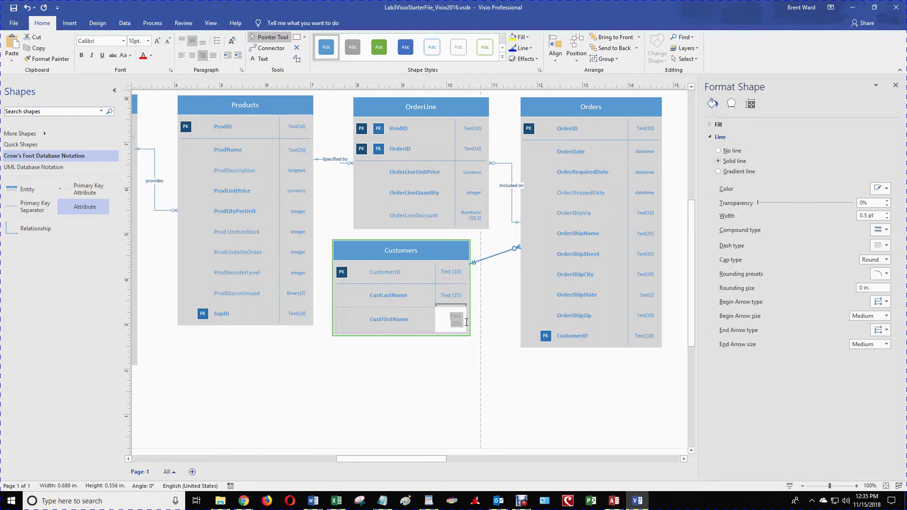
click(148, 41)
click(136, 70)
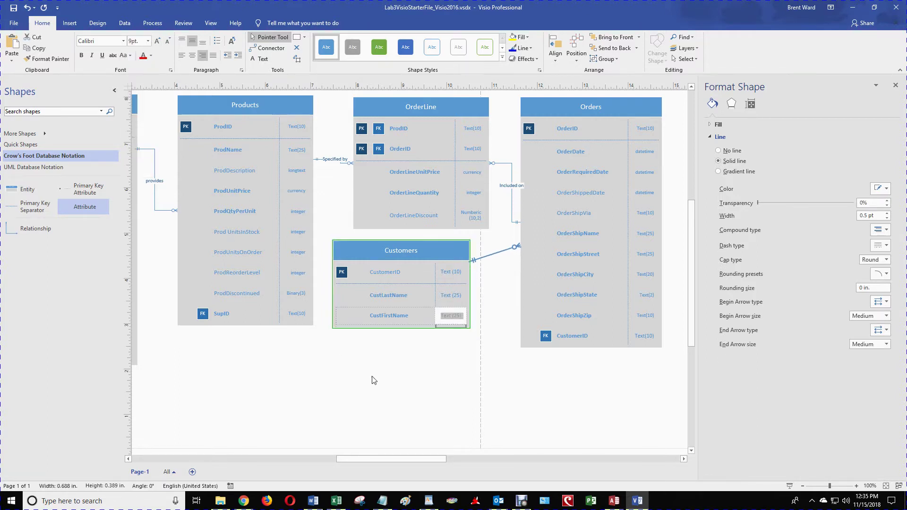
click(421, 395)
Step: Check the Word lab instructions, then return to the Visio diagram
click(314, 502)
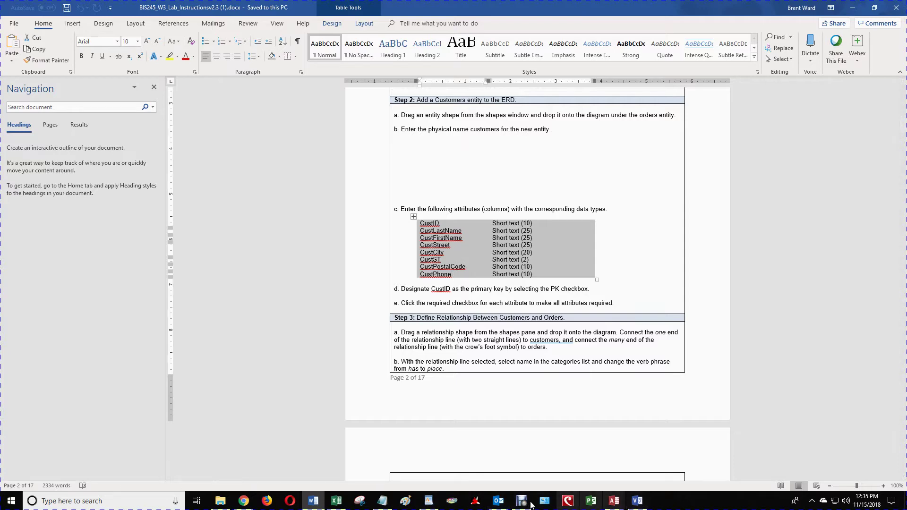
click(637, 501)
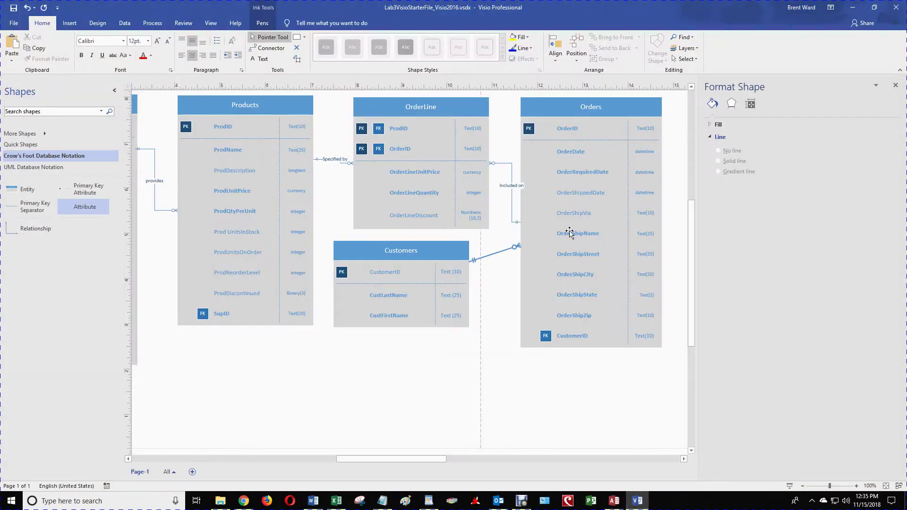
Step: Label the Customers–Orders line 'Place', then nudge Customers slightly right and down
click(495, 254)
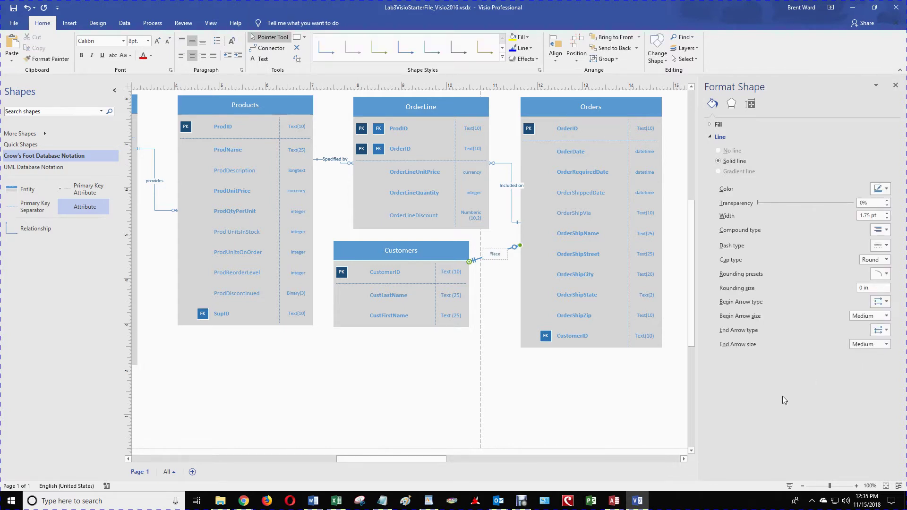
click(397, 410)
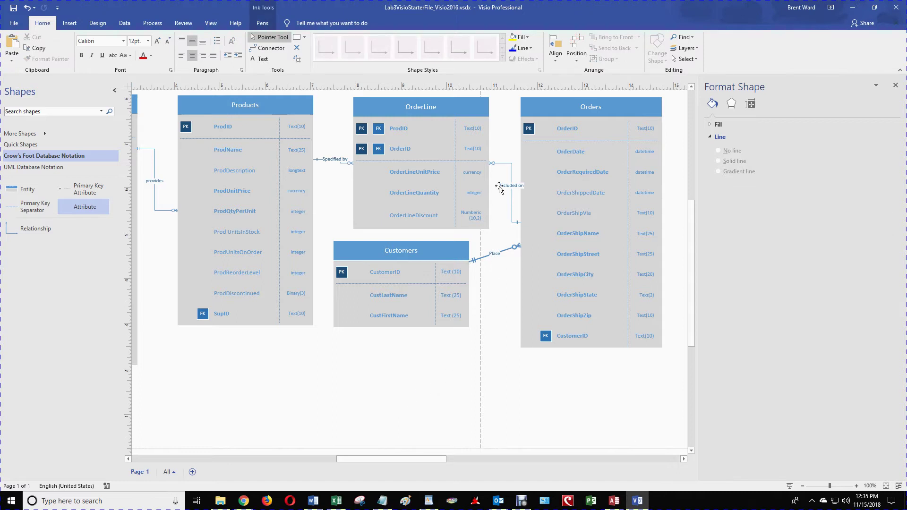
drag(434, 252, 434, 272)
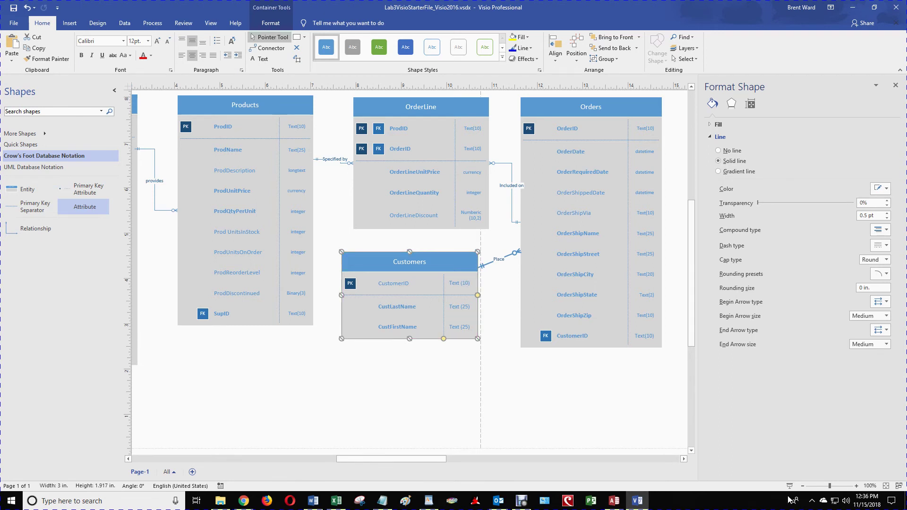
Step: Zoom out to 50% so Suppliers and the rest of the ERD are visible
click(802, 487)
click(802, 487)
click(803, 487)
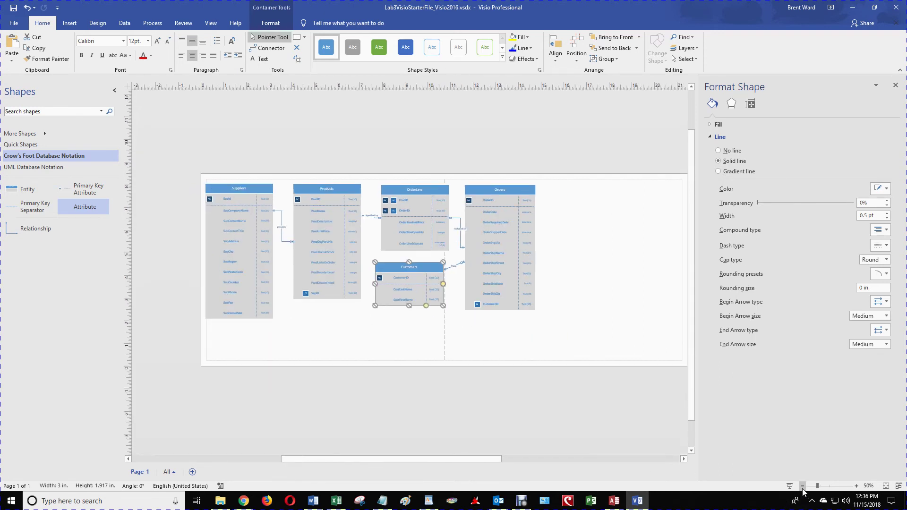